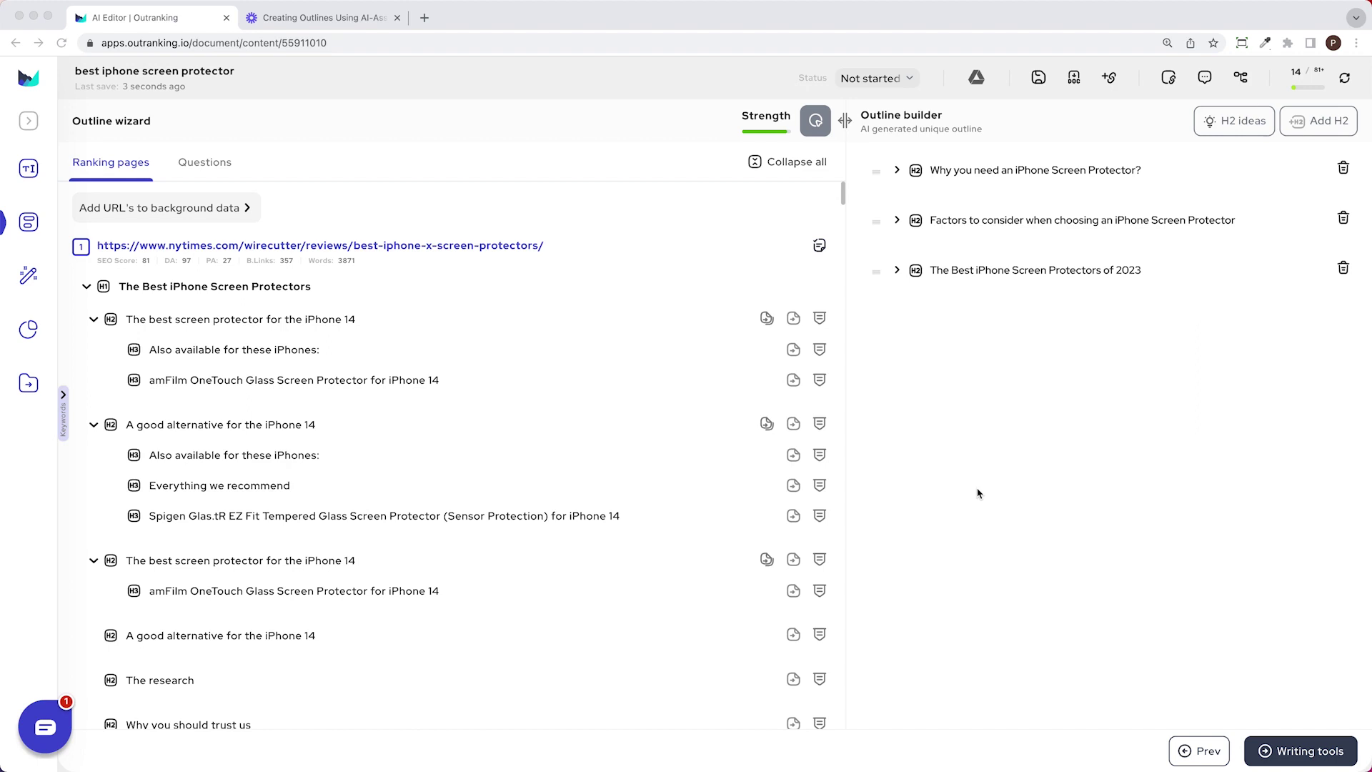
Expand the 'Factors to consider' and 'Why you need an iPhone Screen Protector' sections to show their H3 subheadings
click(897, 220)
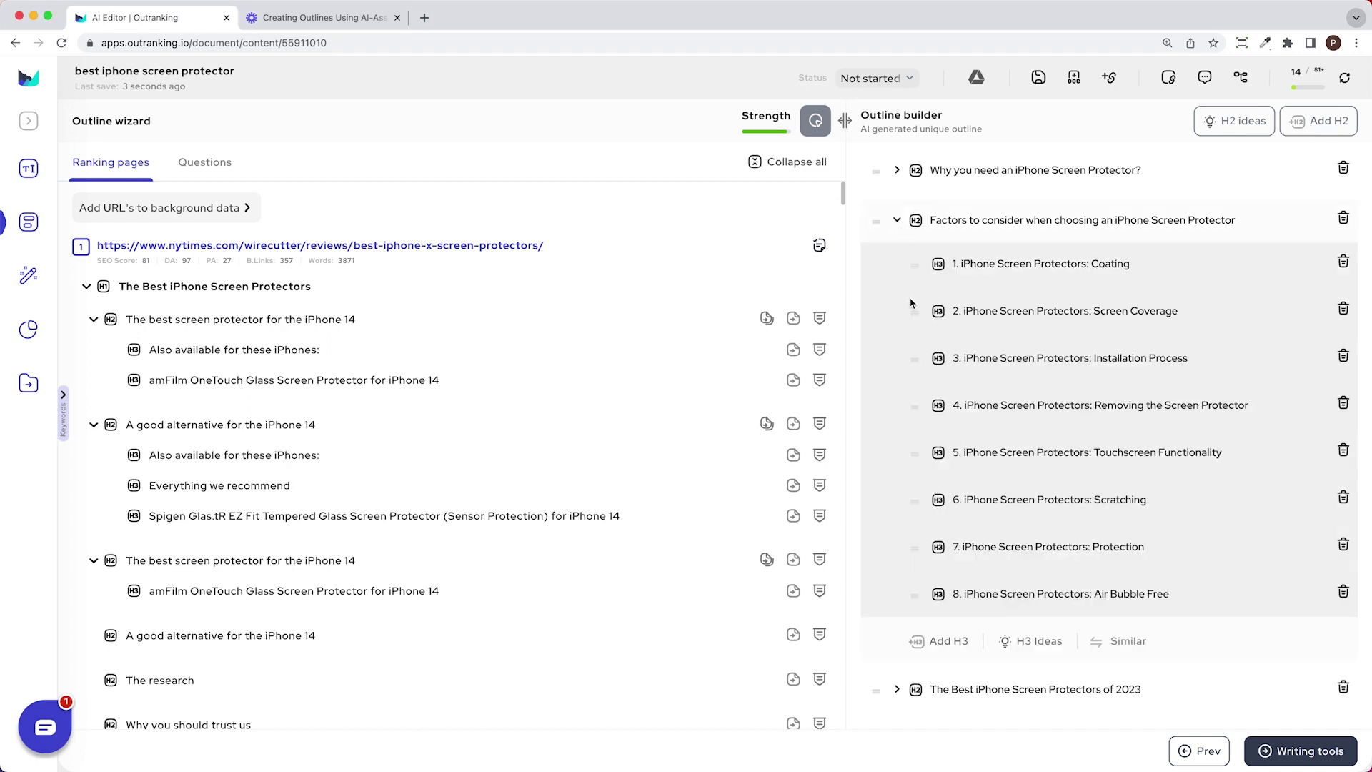
click(897, 170)
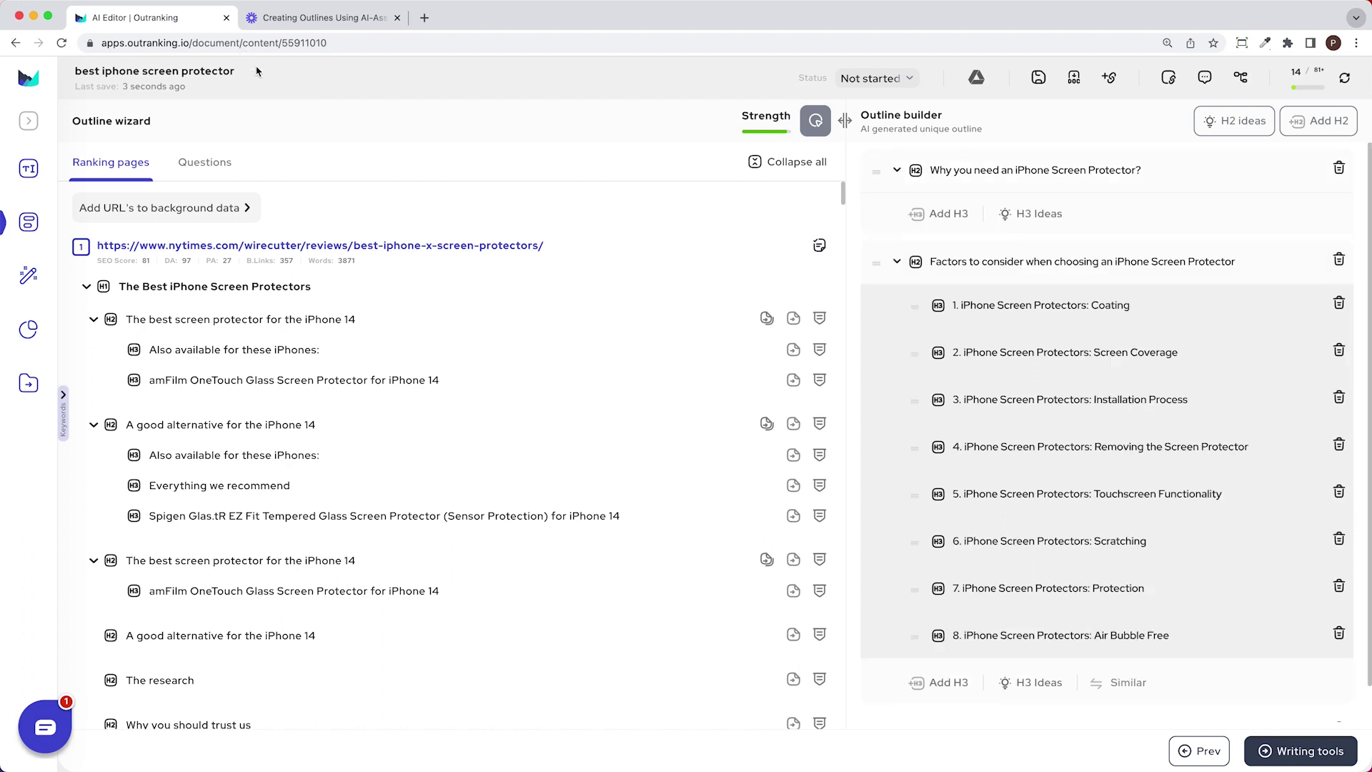
Review the outline strength factors, then switch to the AI writing tools editor
click(814, 122)
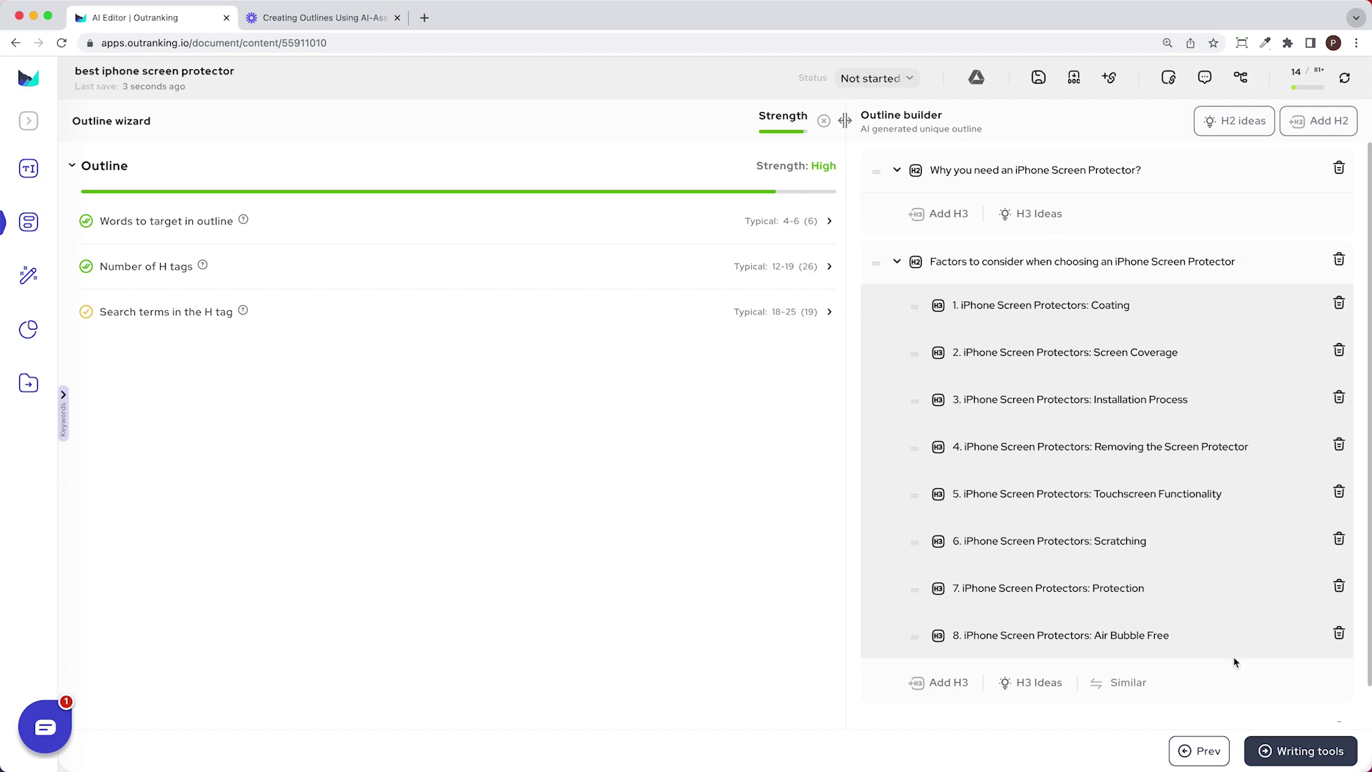
click(1290, 761)
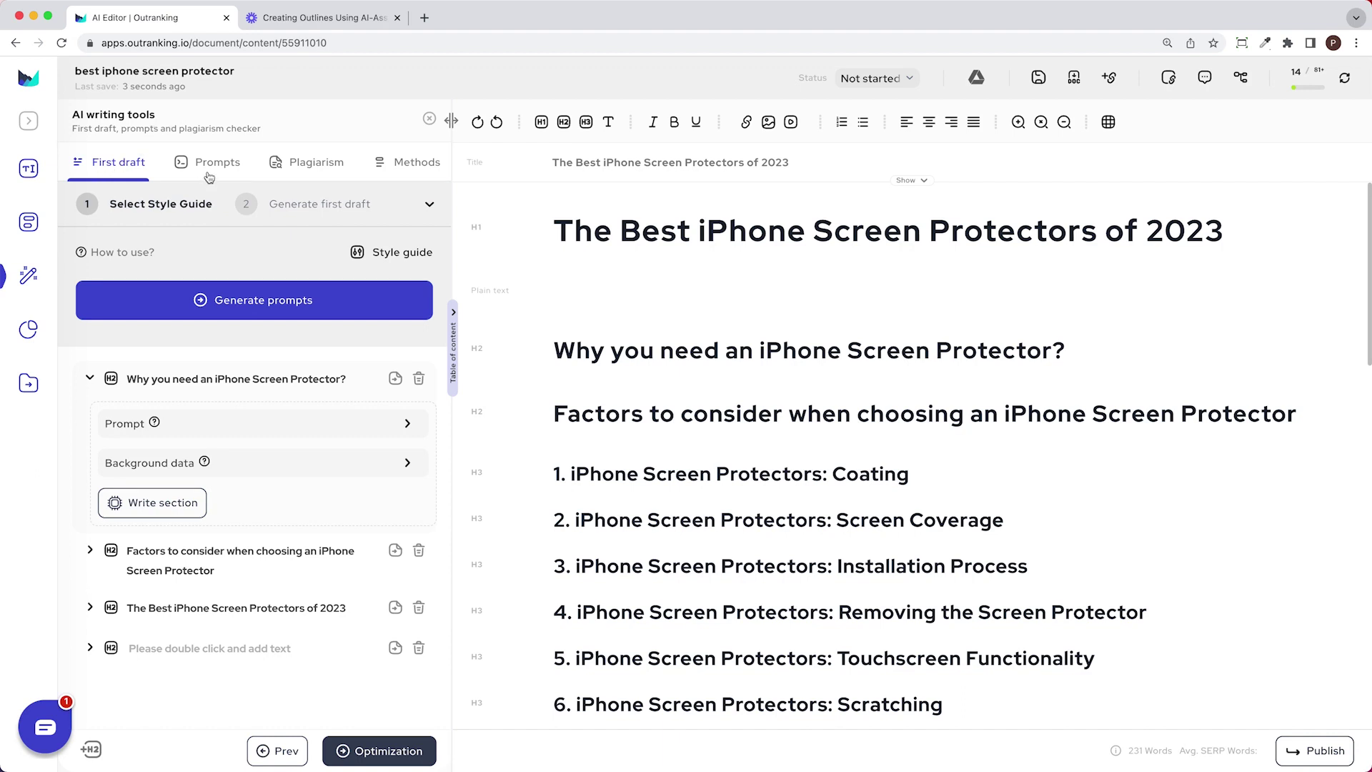
mouse_move(328, 173)
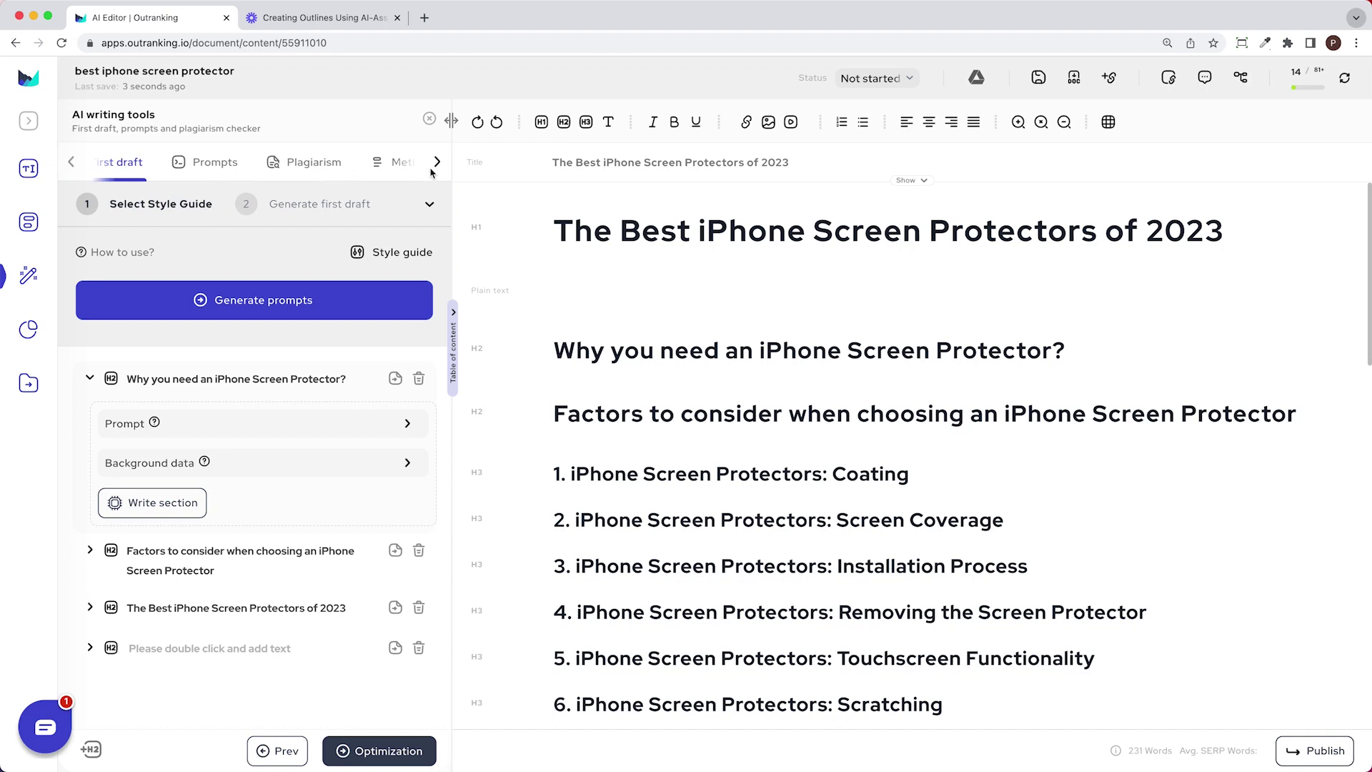
click(73, 167)
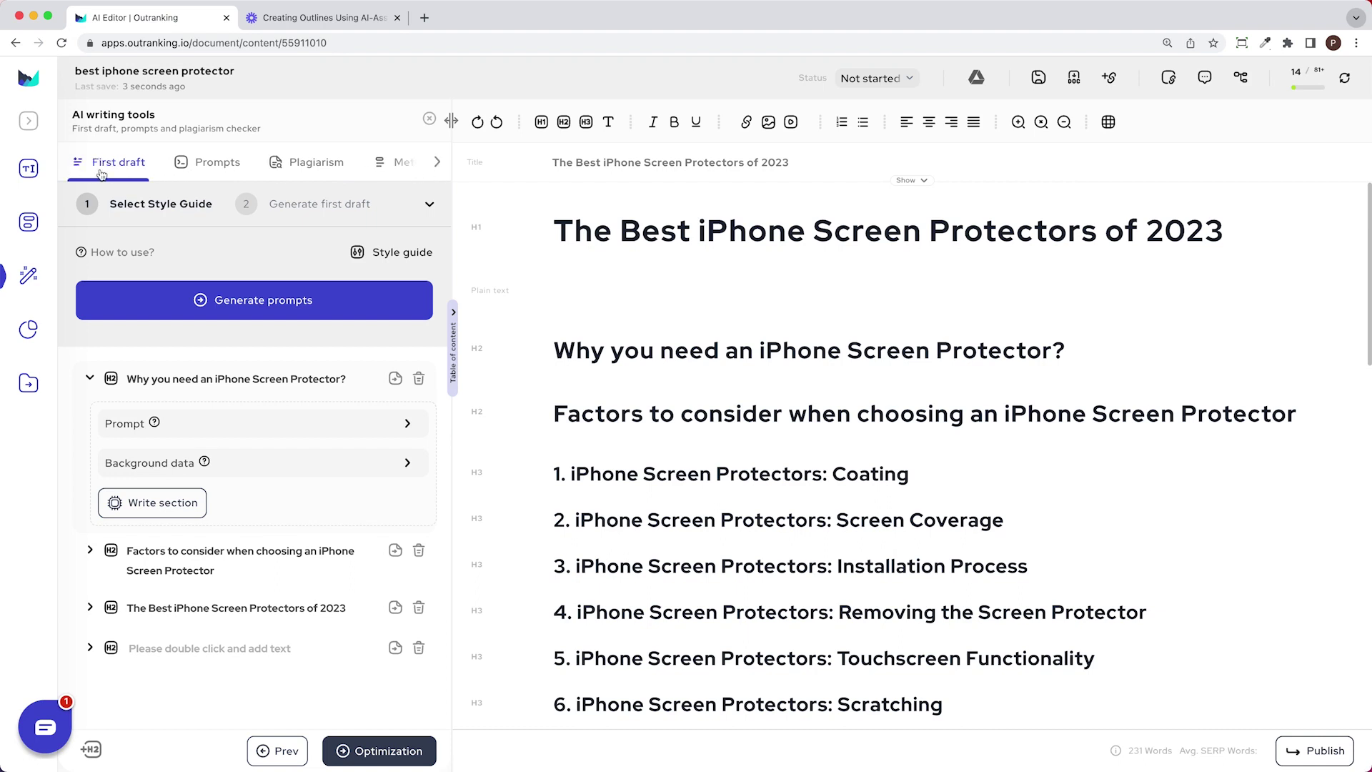
Generate AI prompts for all outline sections and read the 'How to generate better drafts?' tip
mouse_move(102, 174)
click(228, 315)
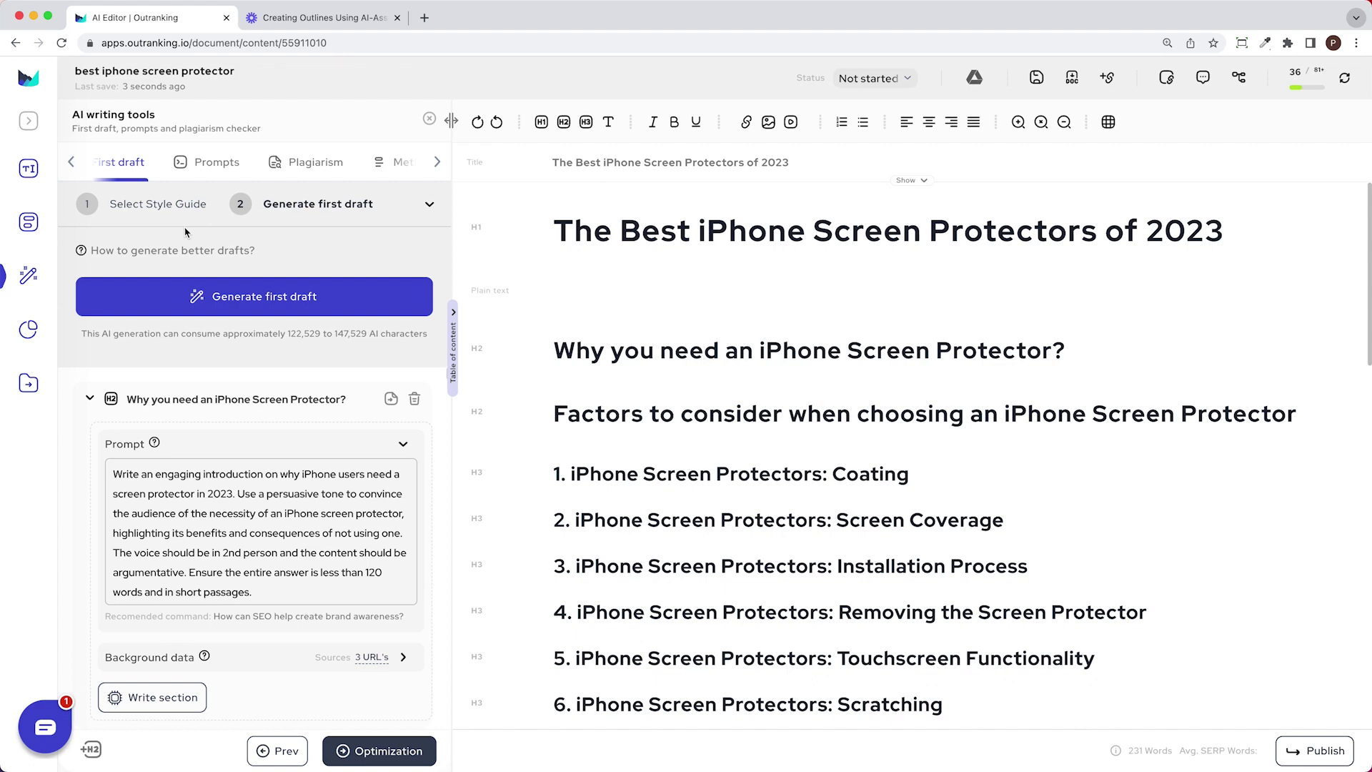
mouse_move(194, 248)
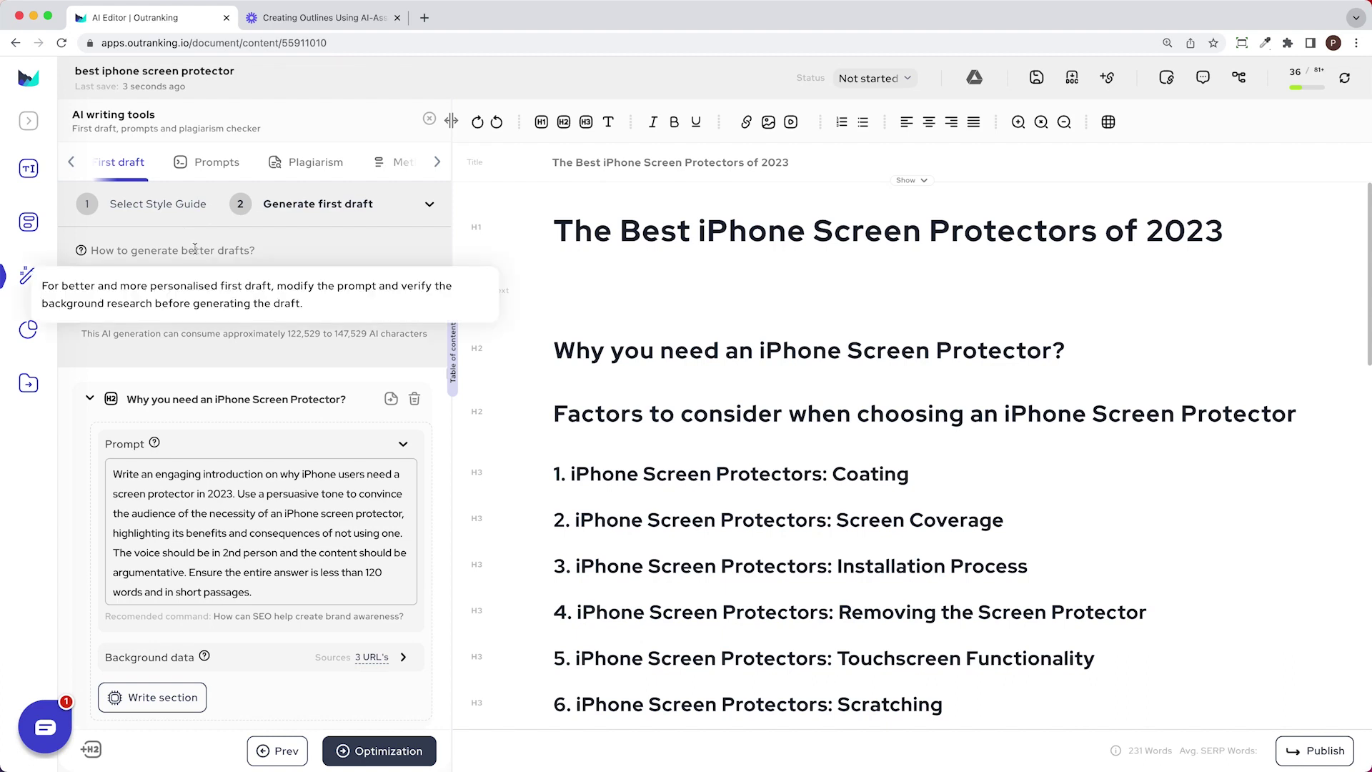
scroll(206, 445, down, 1)
scroll(205, 444, up, 1)
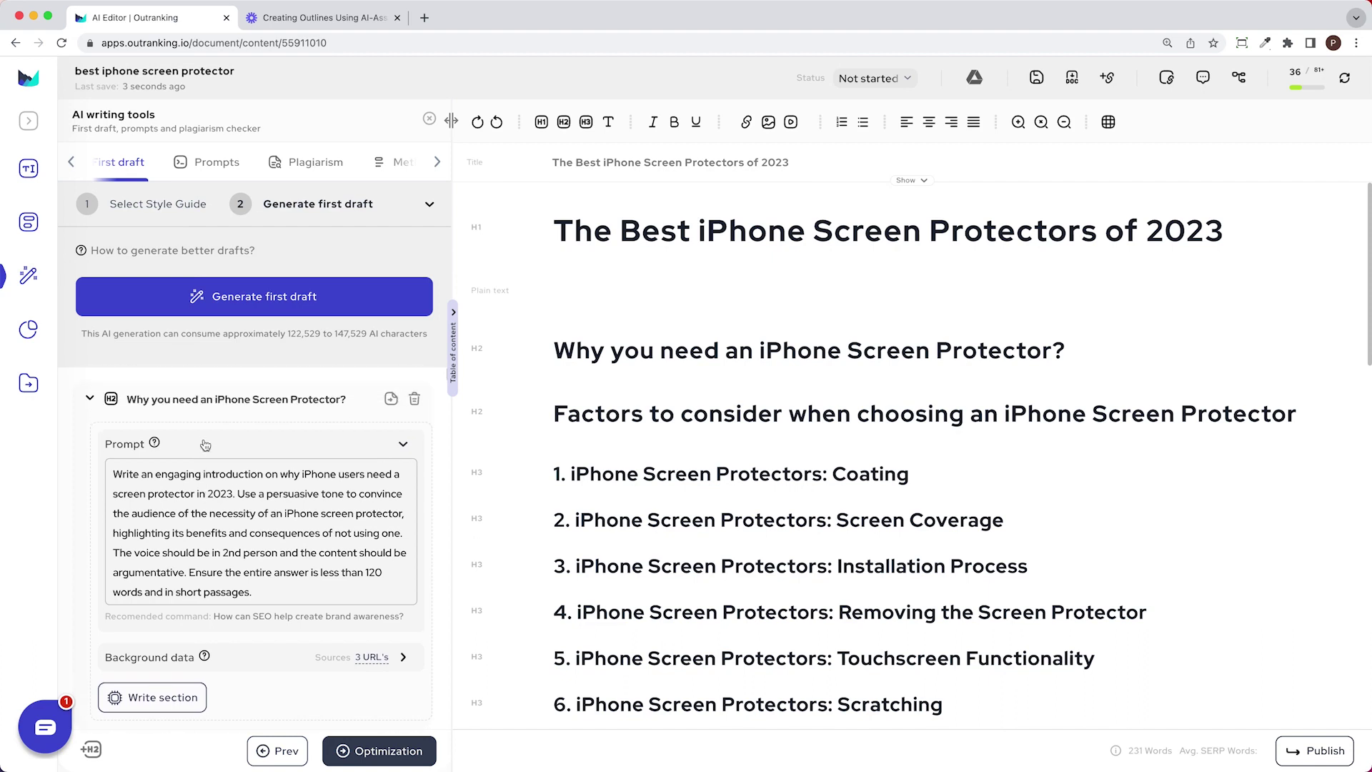
Change '2nd person' to '1st person' in the first section's prompt
click(216, 551)
key(Right)
key(BackSpace)
text(1)
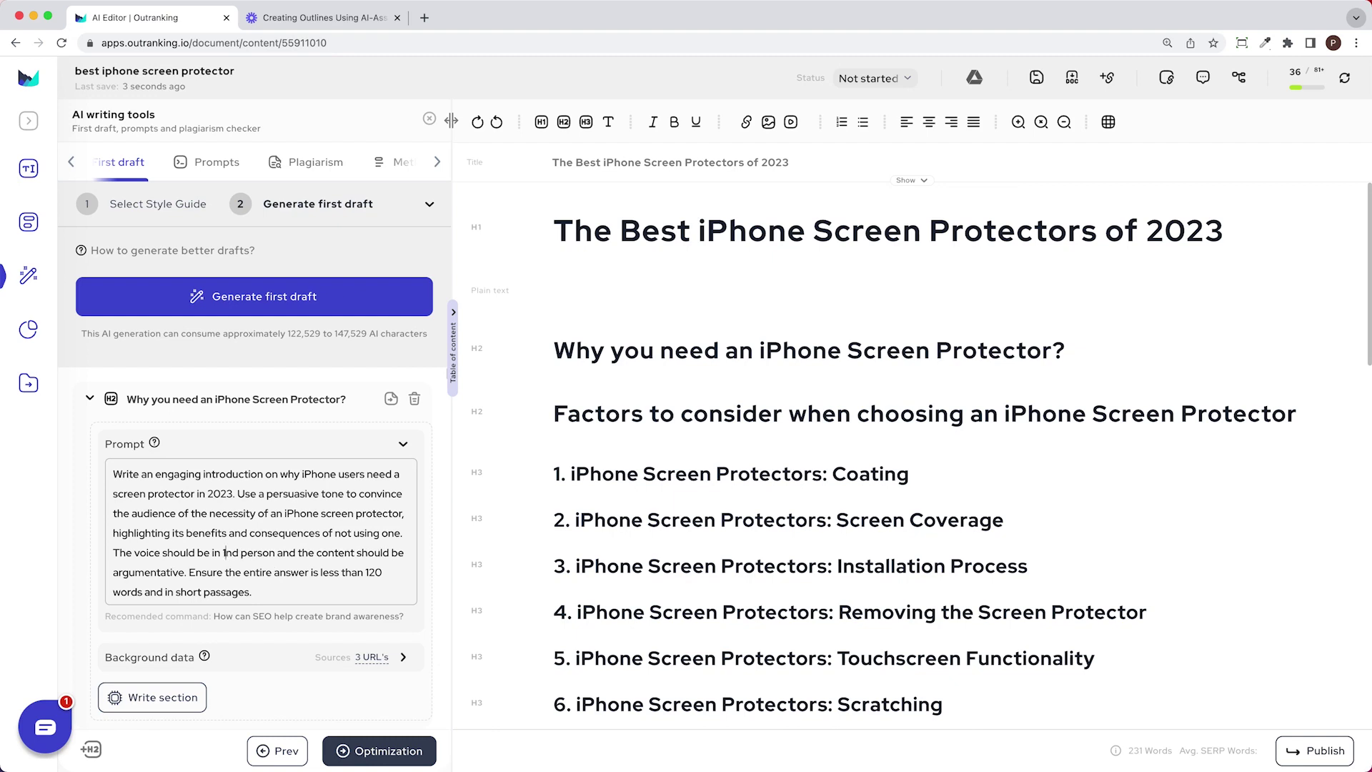
key(Delete)
key(Delete)
text(st)
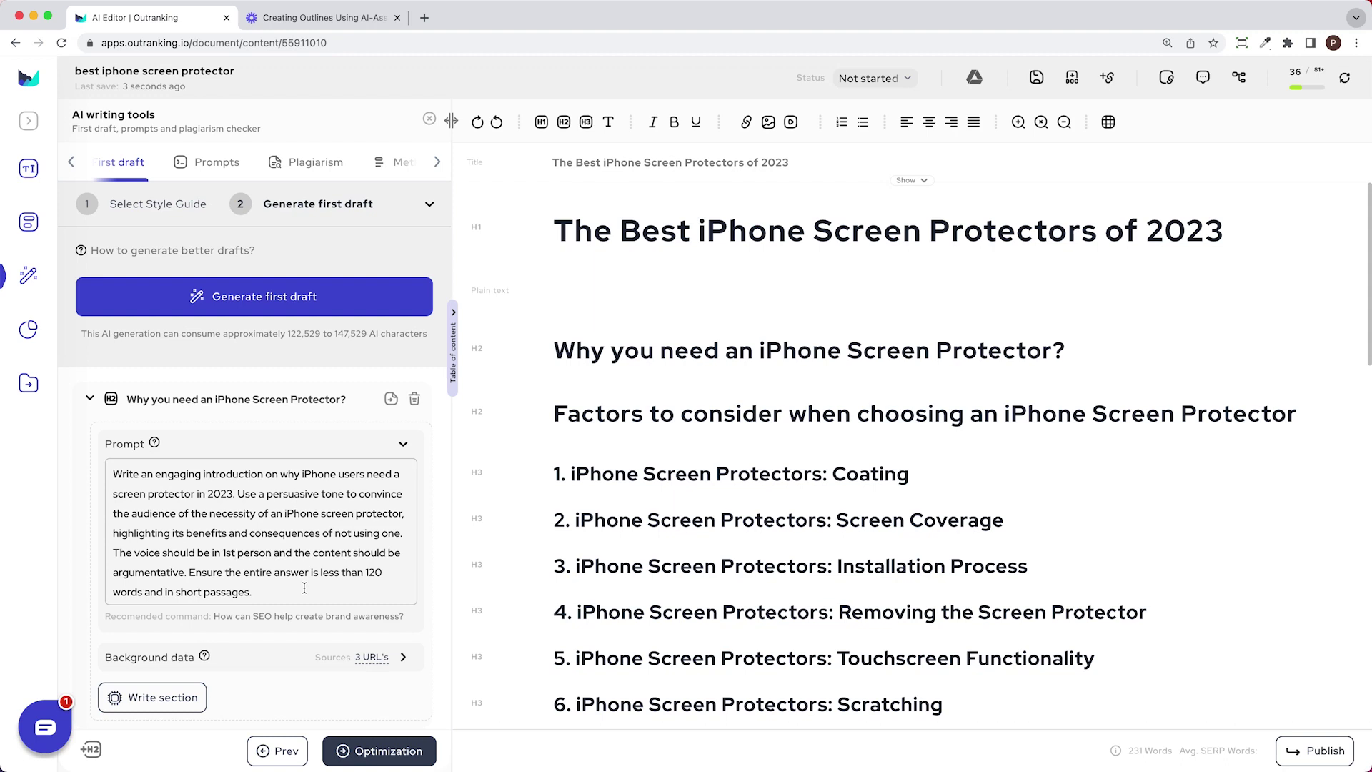
scroll(305, 587, down, 3)
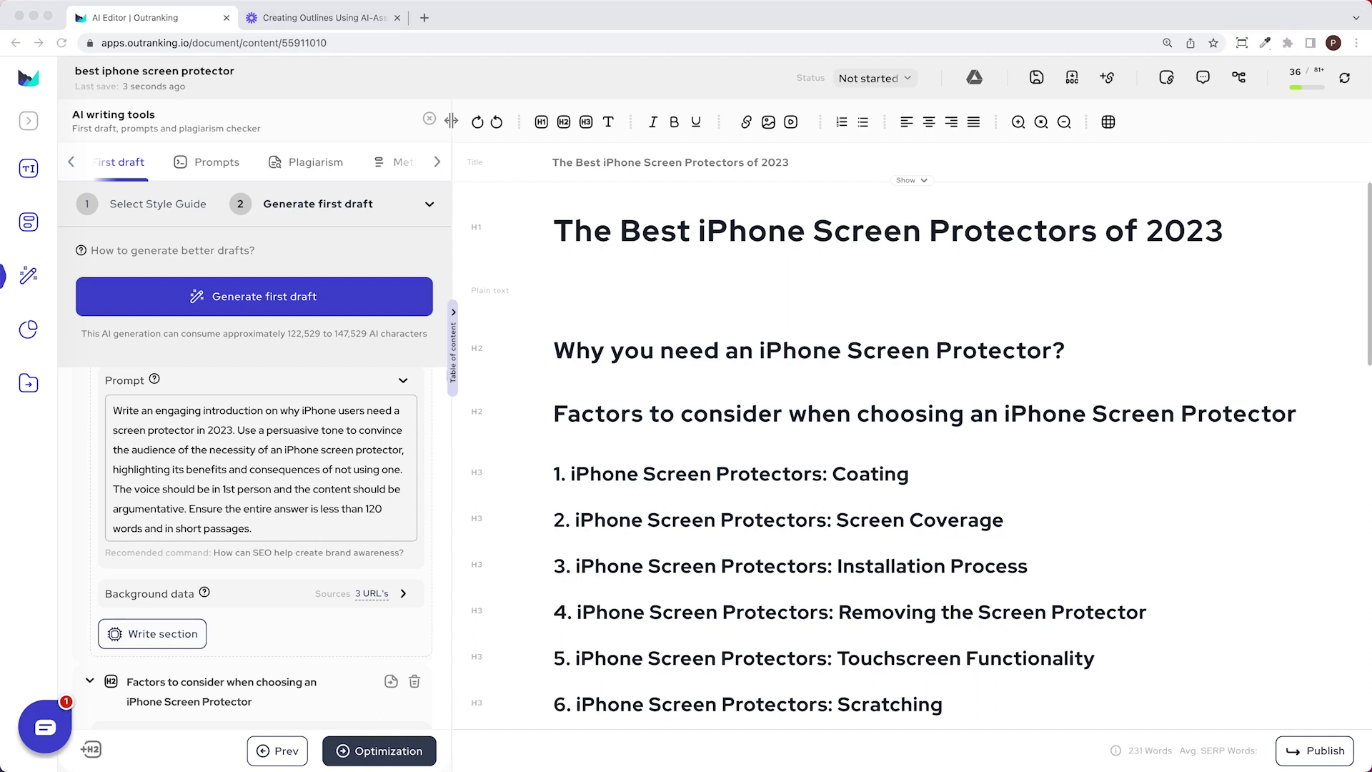
key(super+Tab)
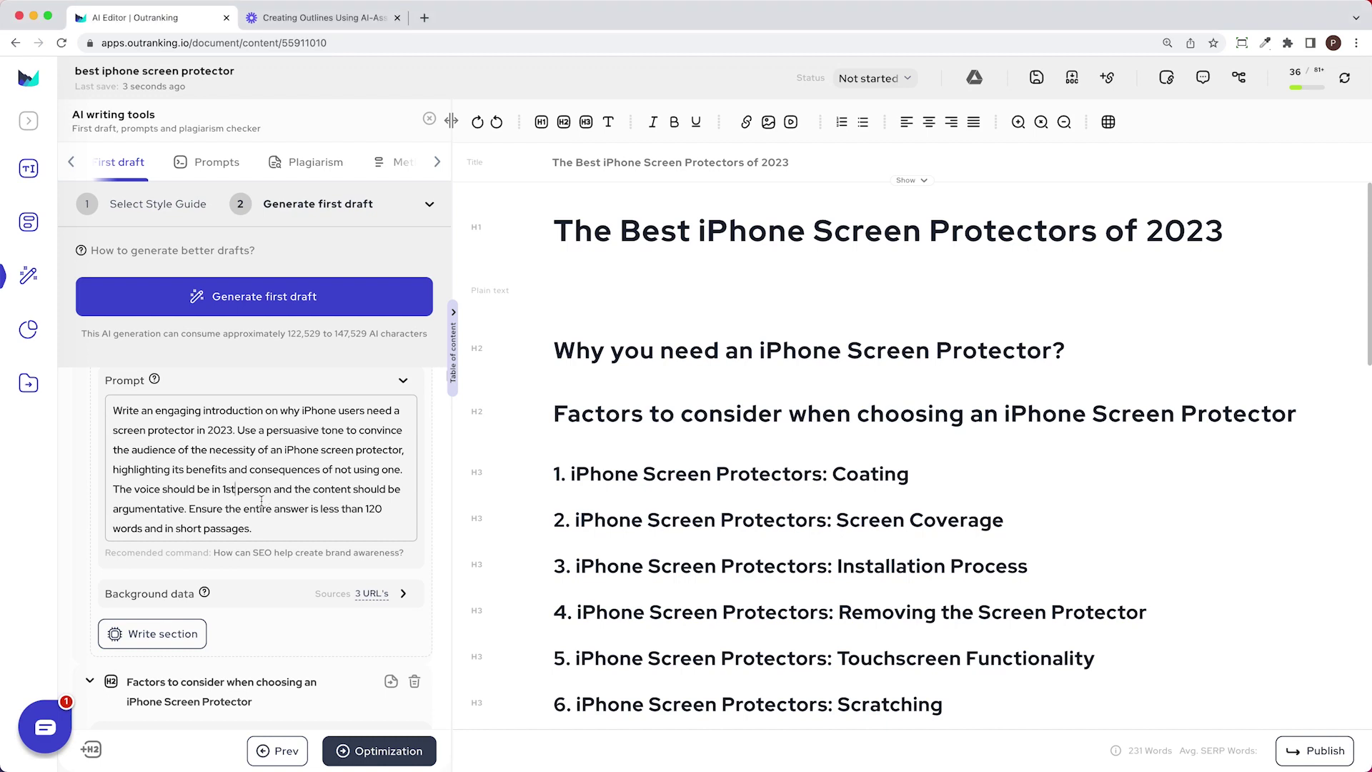
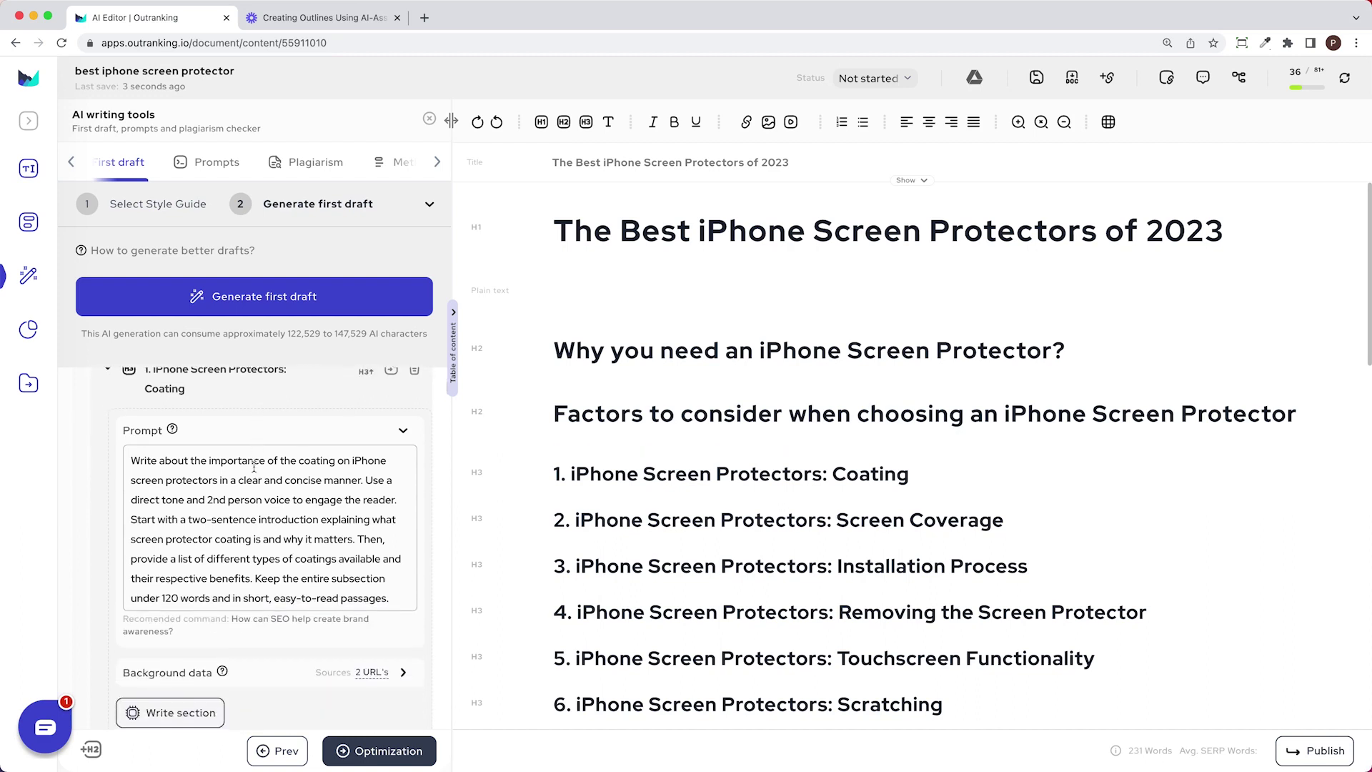
click(240, 519)
scroll(242, 516, down, 1)
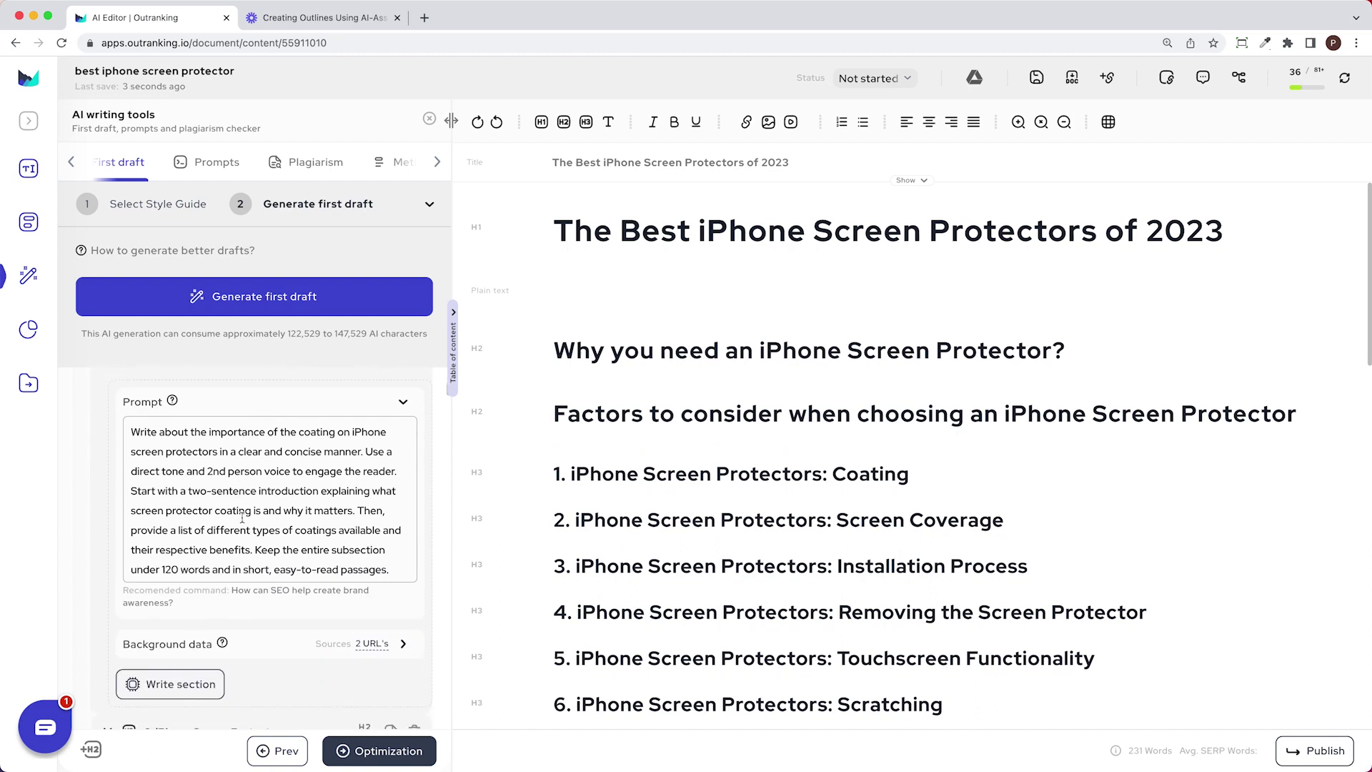
click(246, 523)
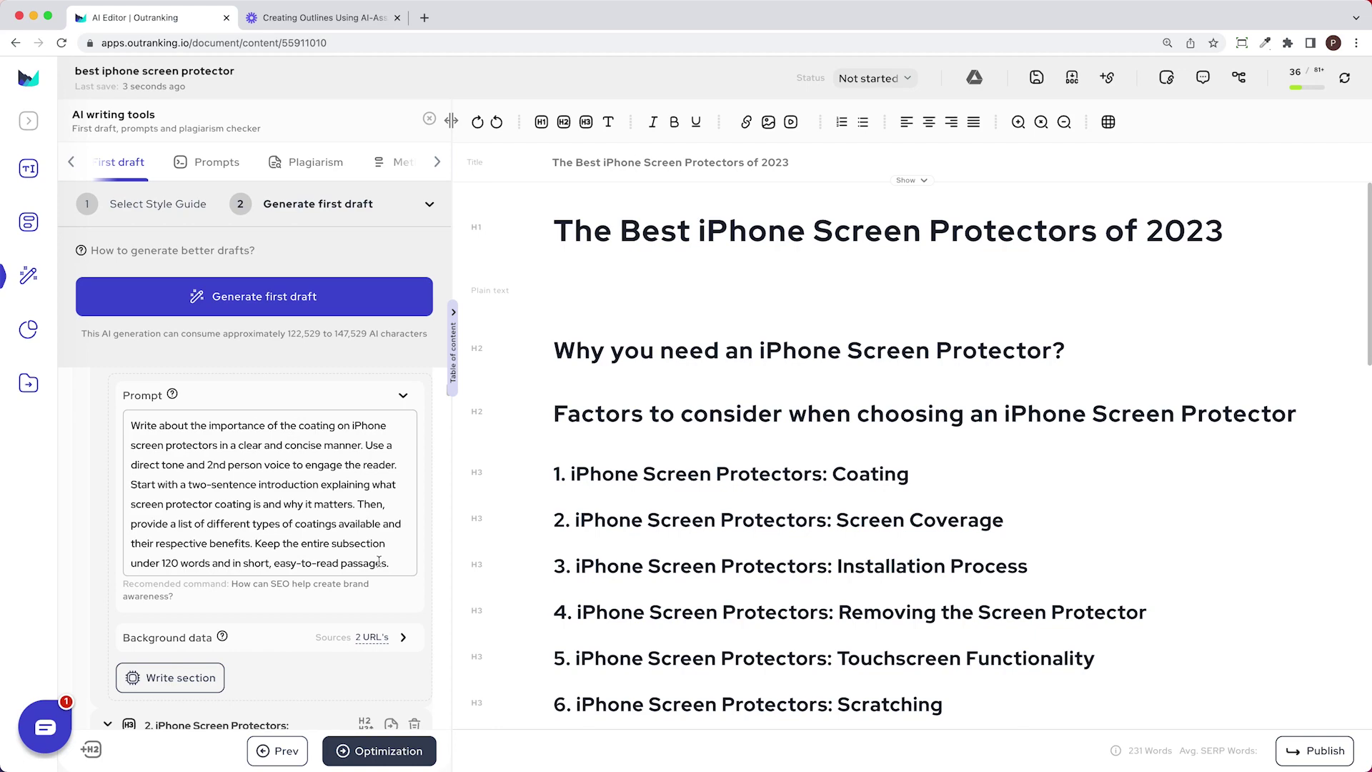
scroll(379, 561, up, 2)
scroll(379, 561, down, 4)
scroll(379, 566, down, 6)
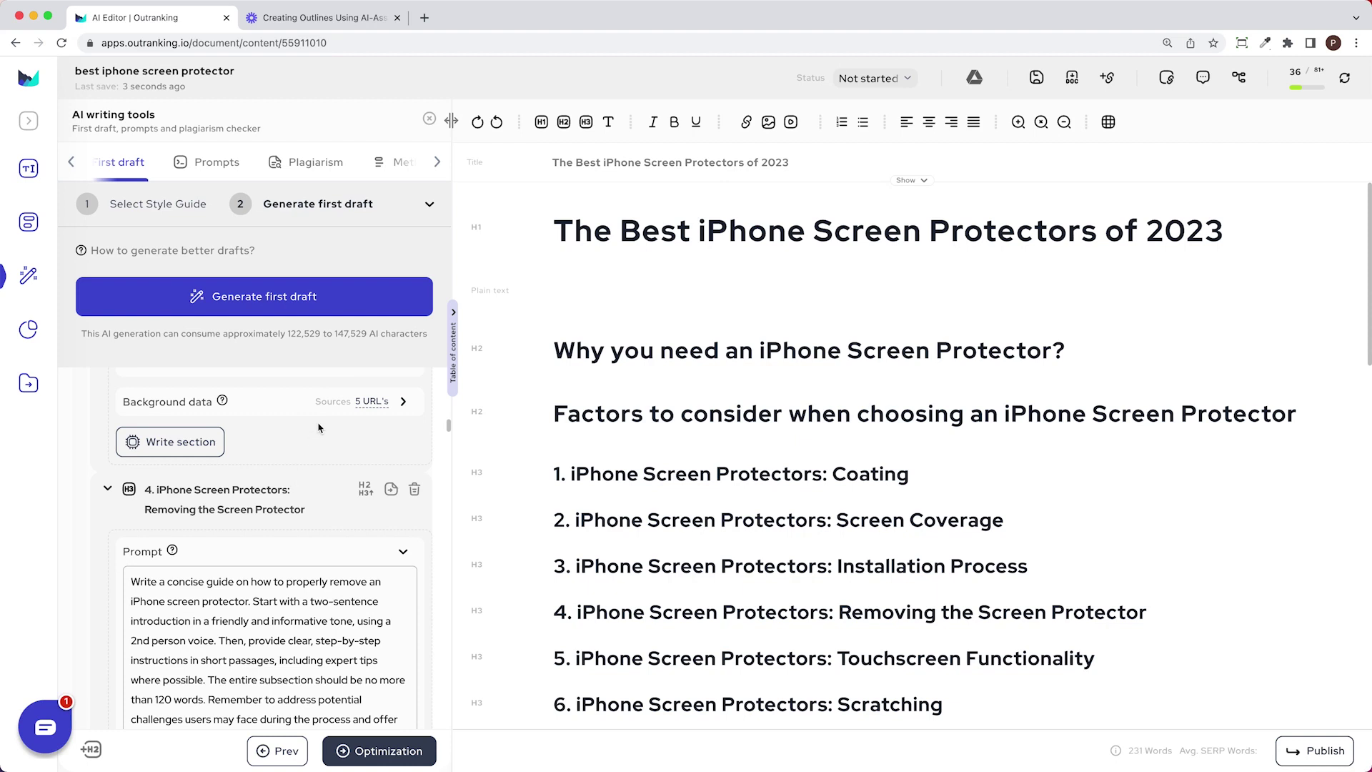
Expand the prompt under the 'Why you need an iPhone Screen Protector?' heading
scroll(318, 427, down, 1)
scroll(299, 456, up, 1)
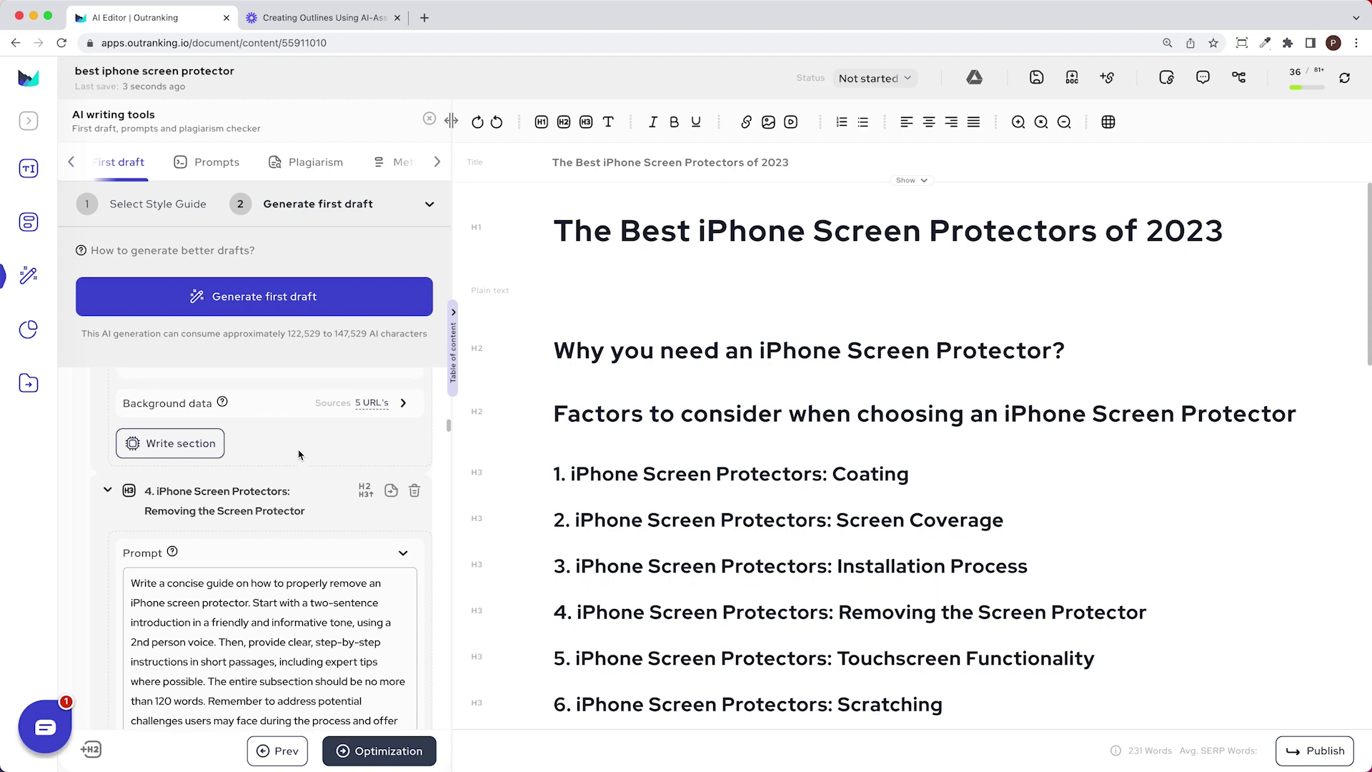
scroll(299, 456, down, 3)
scroll(299, 454, up, 10)
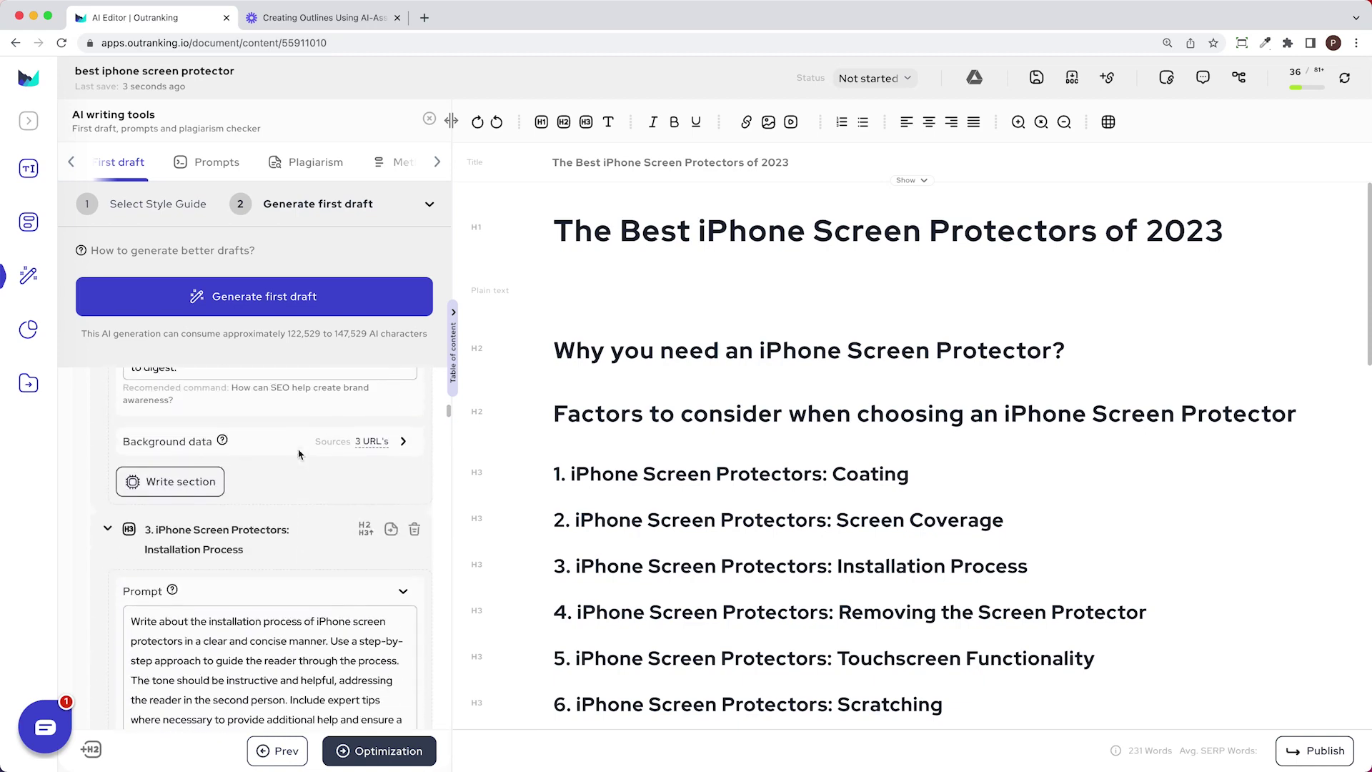
scroll(299, 450, up, 10)
click(270, 447)
scroll(283, 451, down, 3)
scroll(286, 451, up, 5)
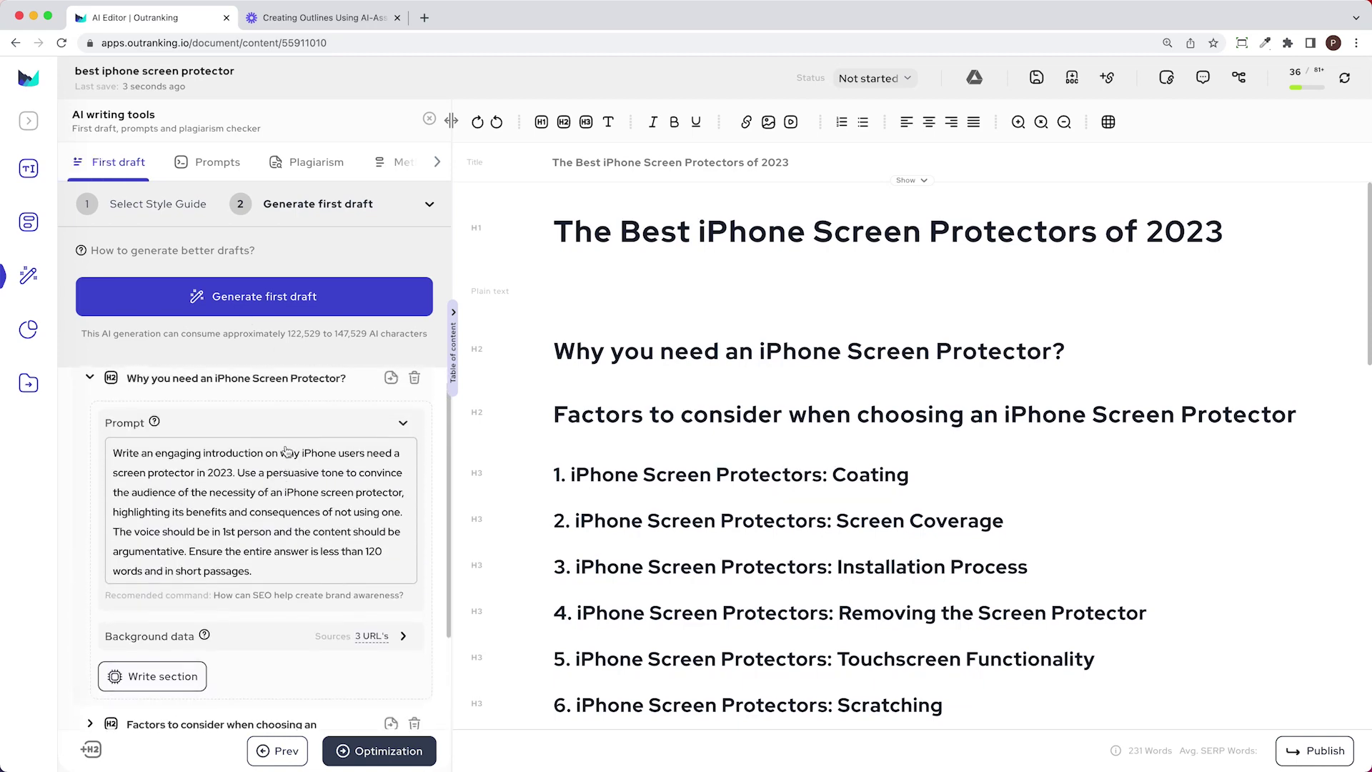
scroll(287, 452, up, 1)
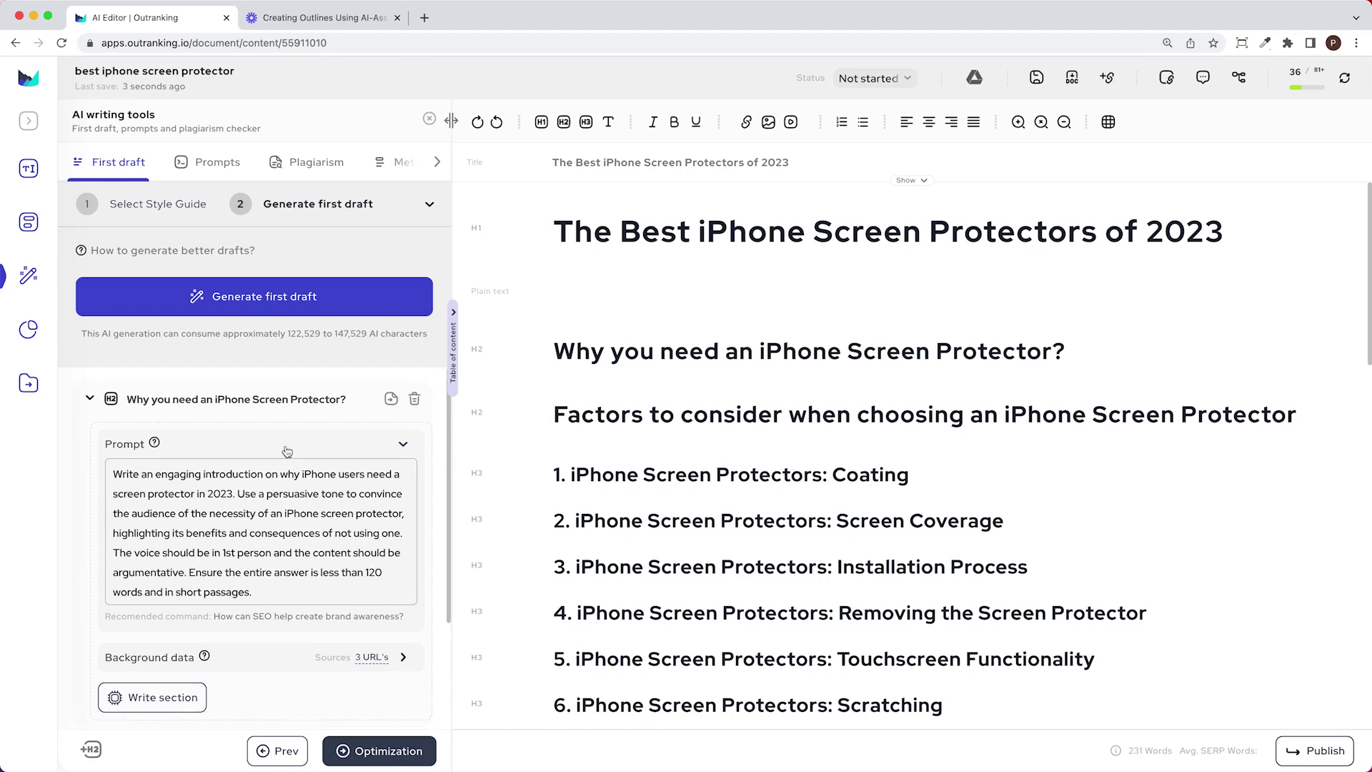
scroll(286, 451, down, 3)
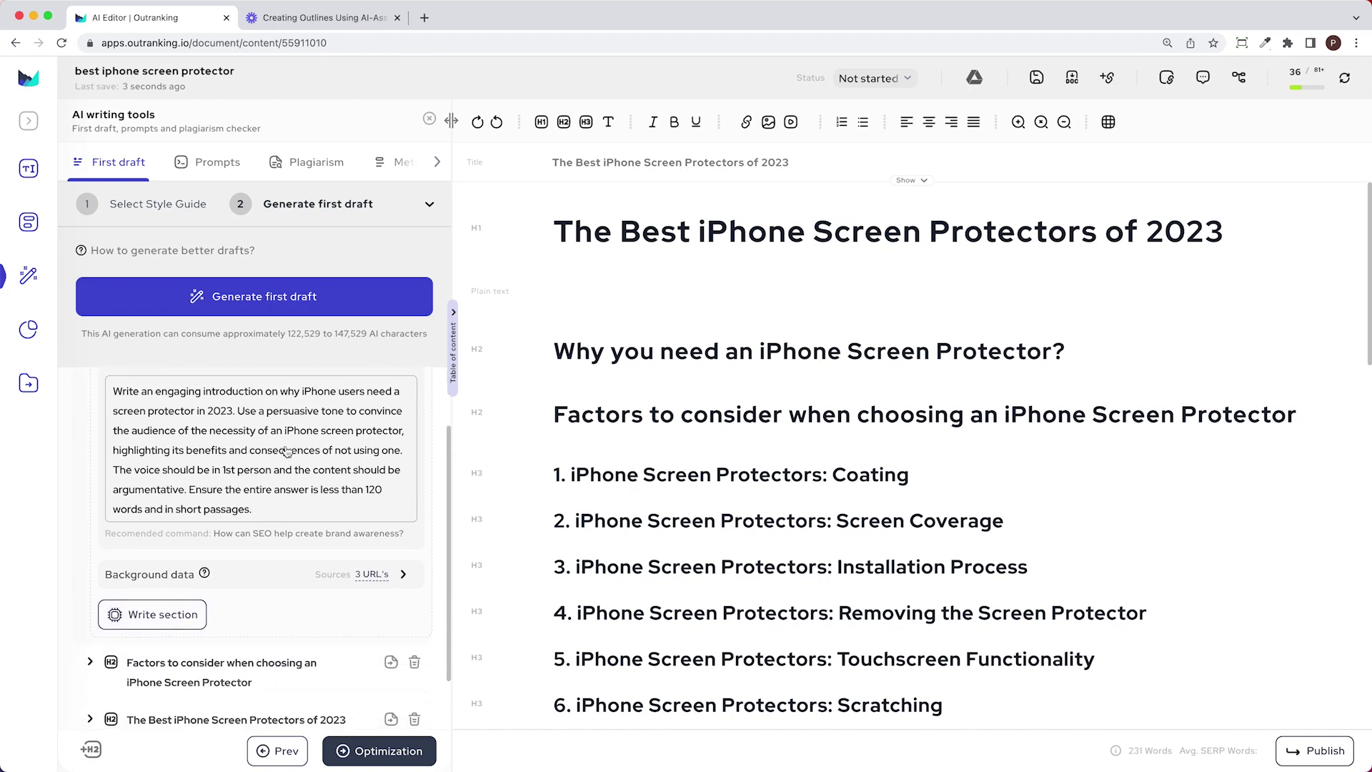
scroll(287, 451, down, 3)
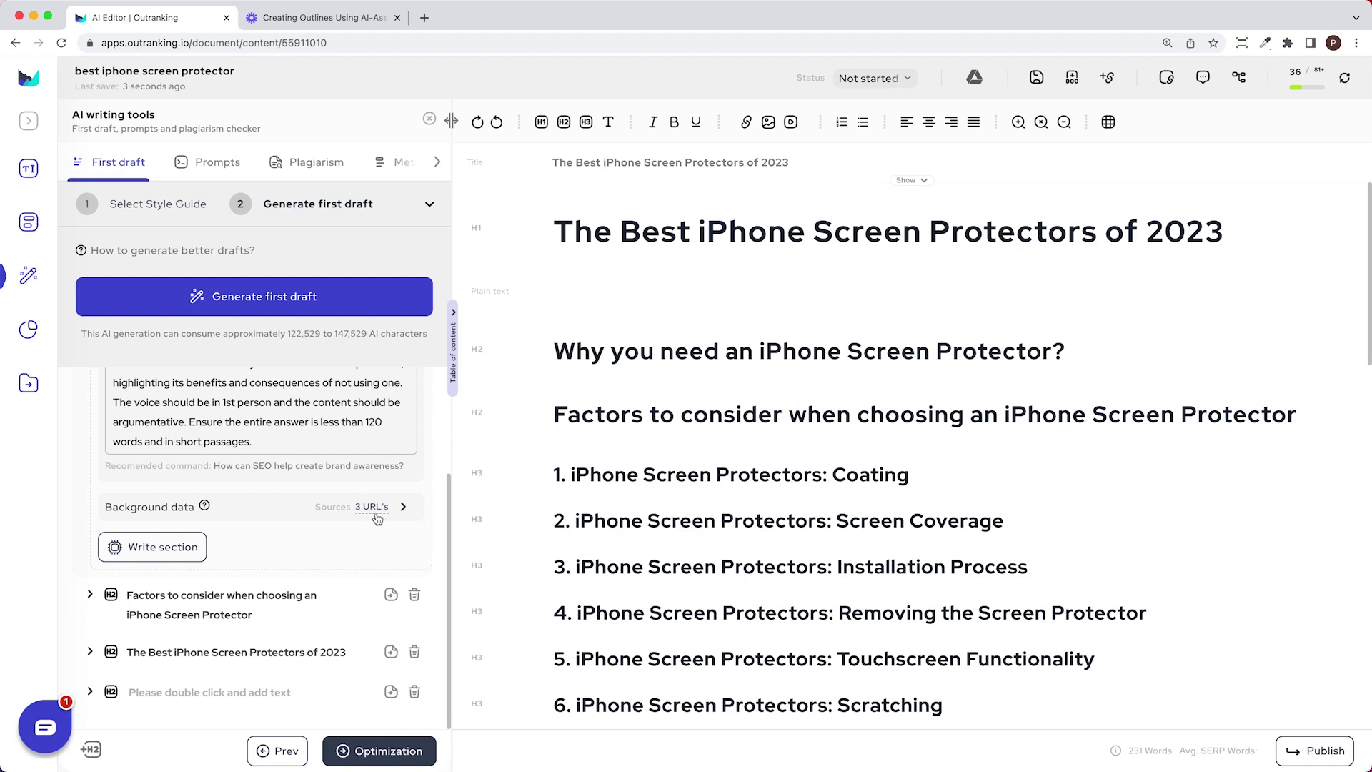
Show the 'Why you need…' section's Background data and read through its reference article text
click(265, 516)
scroll(264, 516, down, 5)
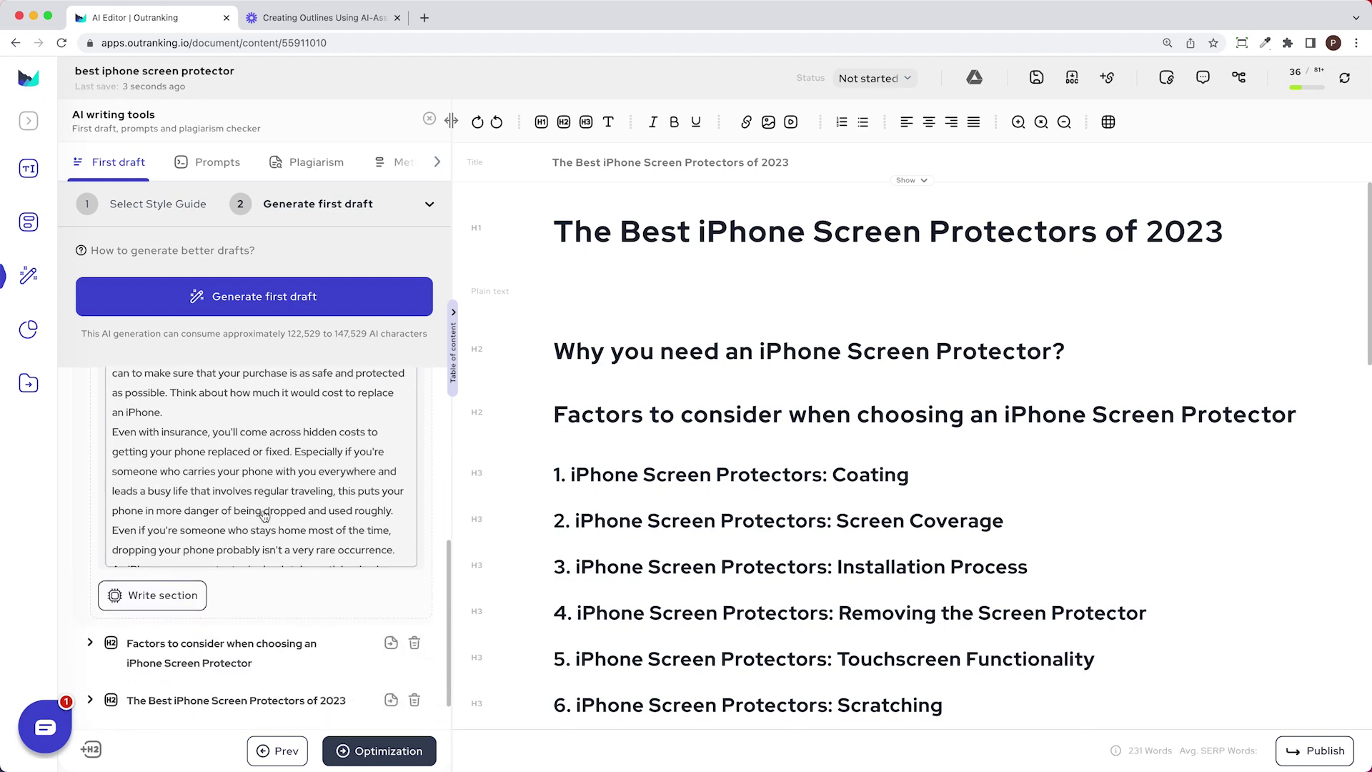
scroll(263, 510, down, 10)
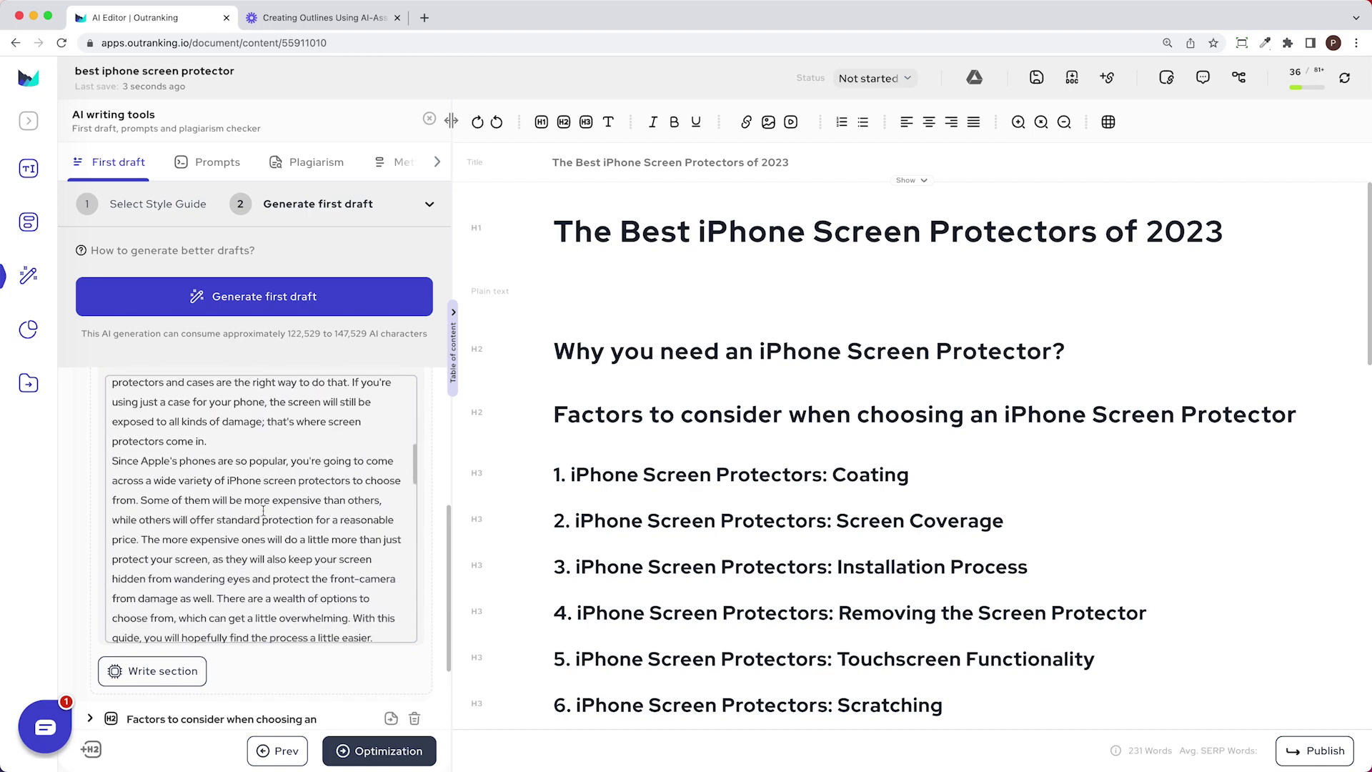
scroll(263, 510, down, 12)
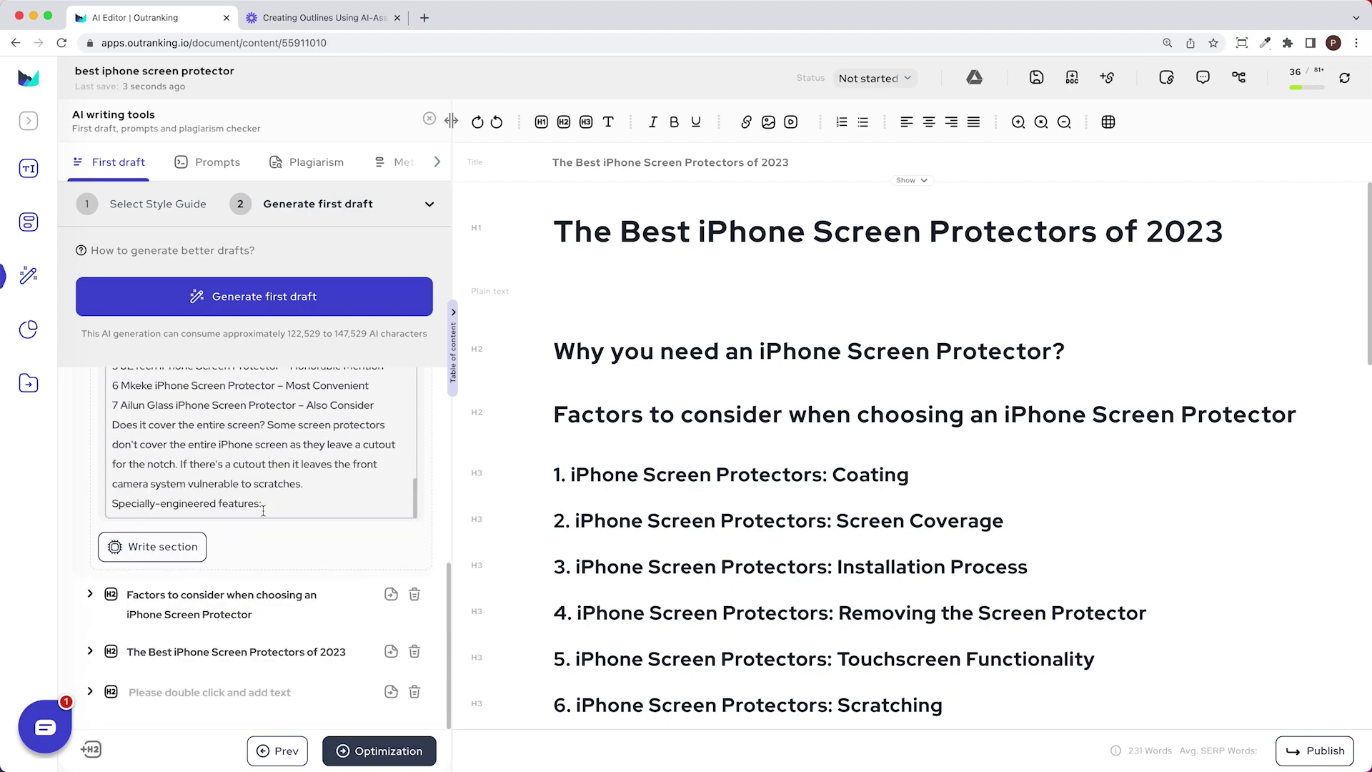
scroll(263, 510, up, 4)
scroll(263, 511, down, 2)
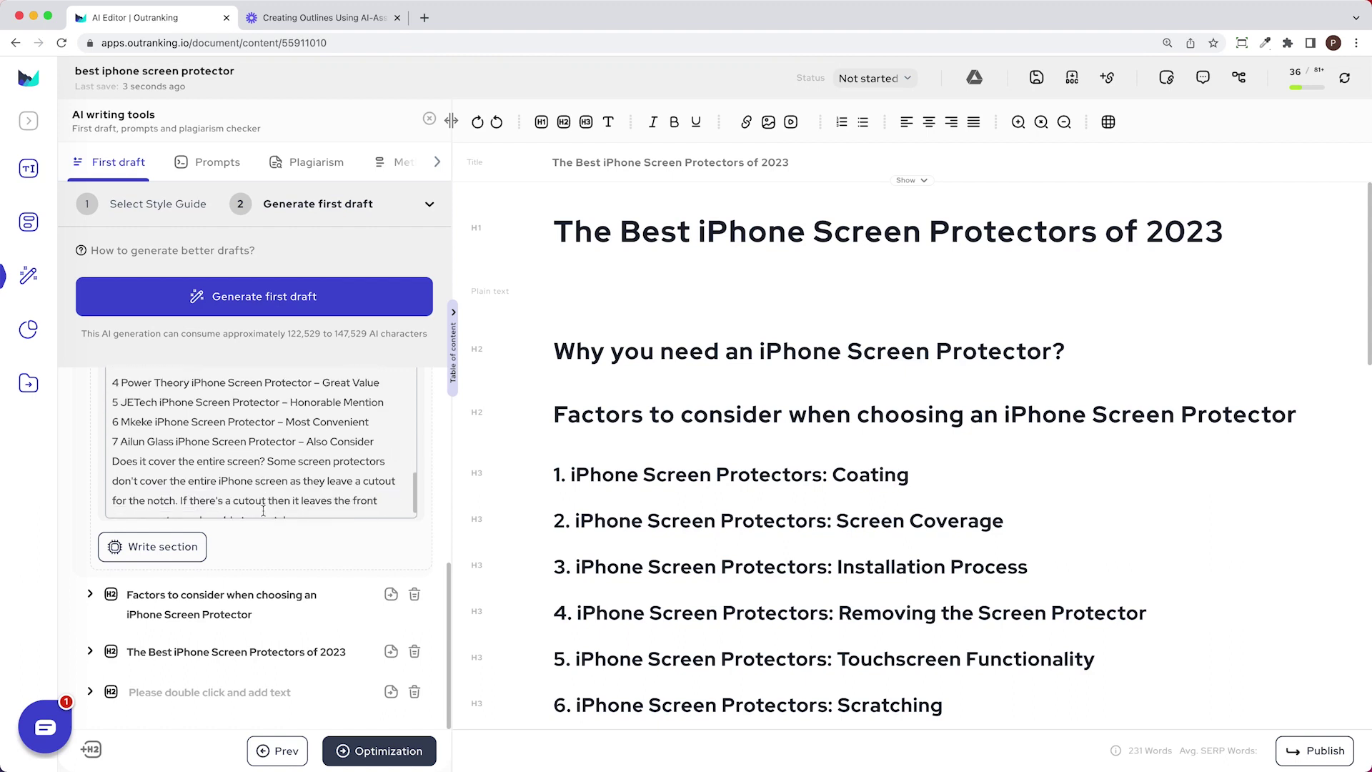
scroll(263, 510, down, 1)
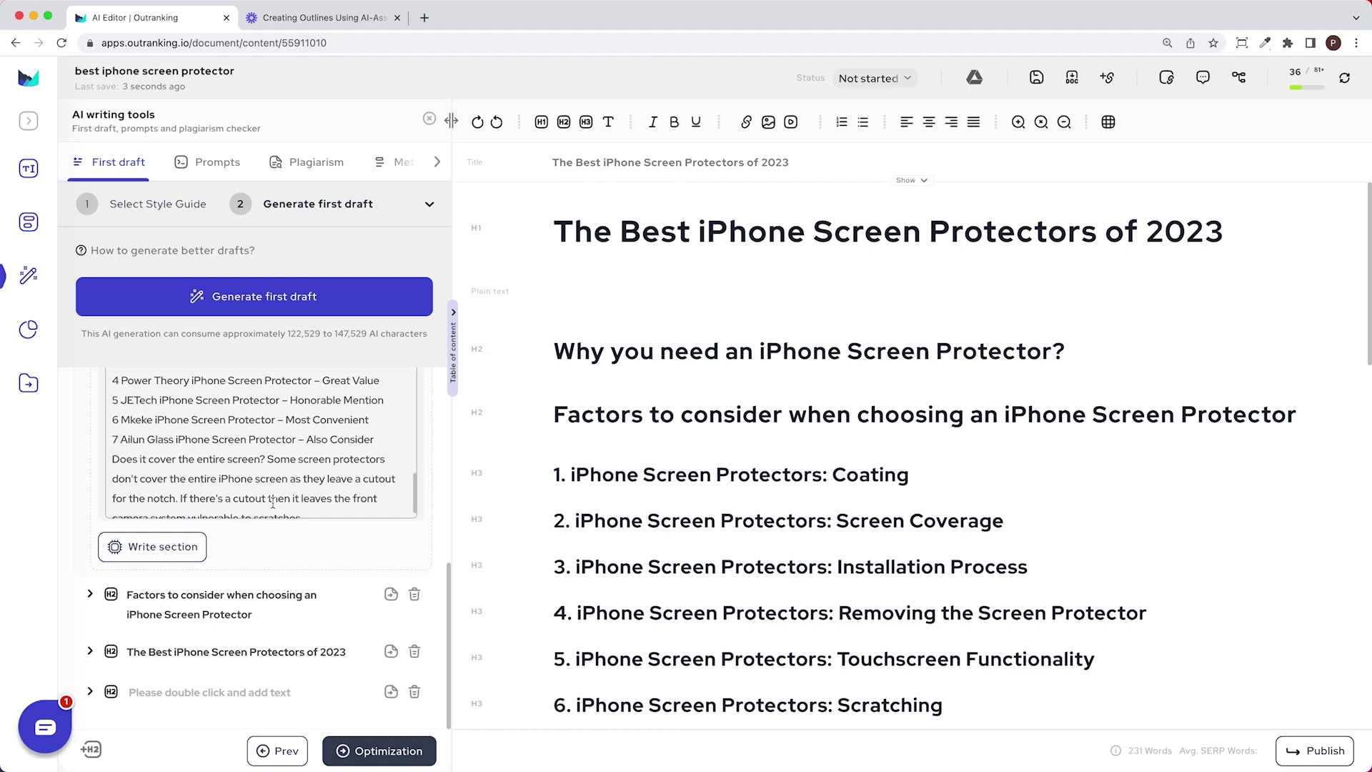
scroll(274, 473, up, 5)
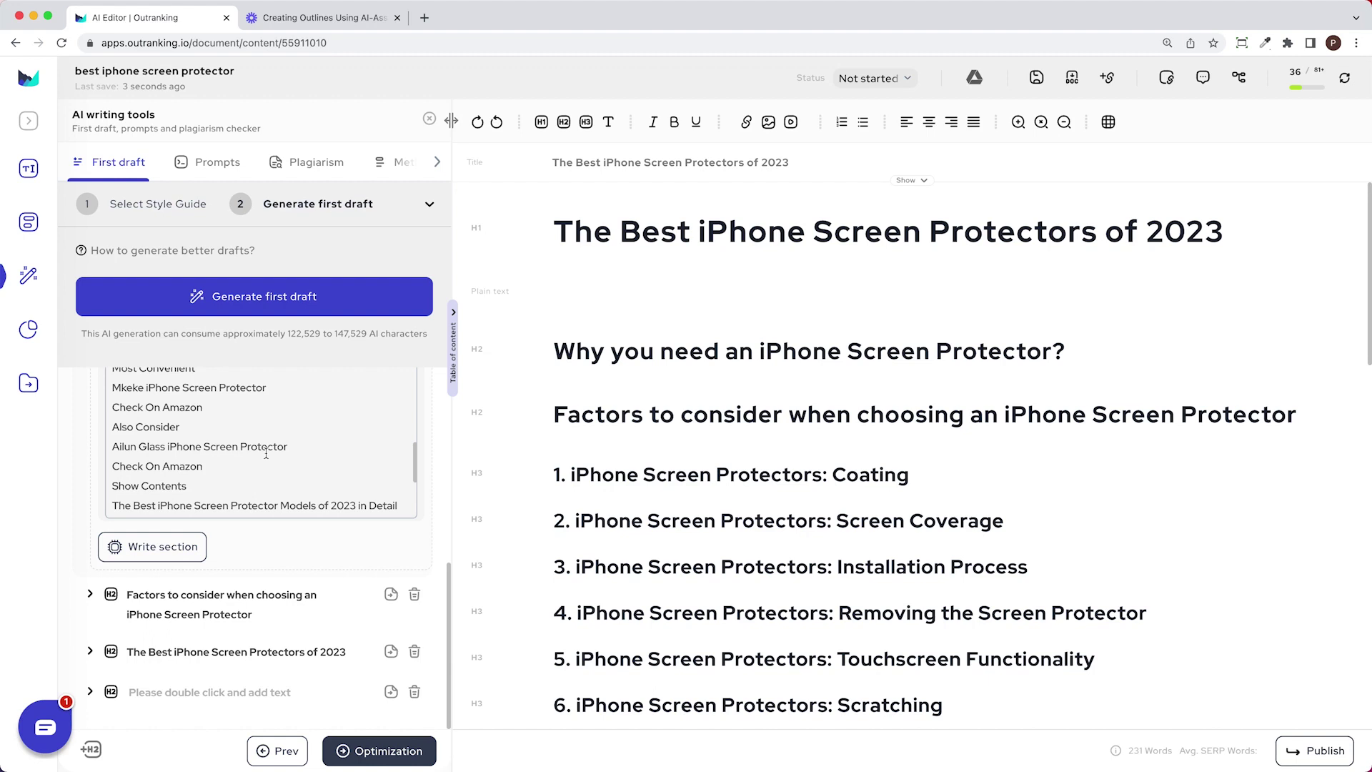
scroll(258, 443, up, 15)
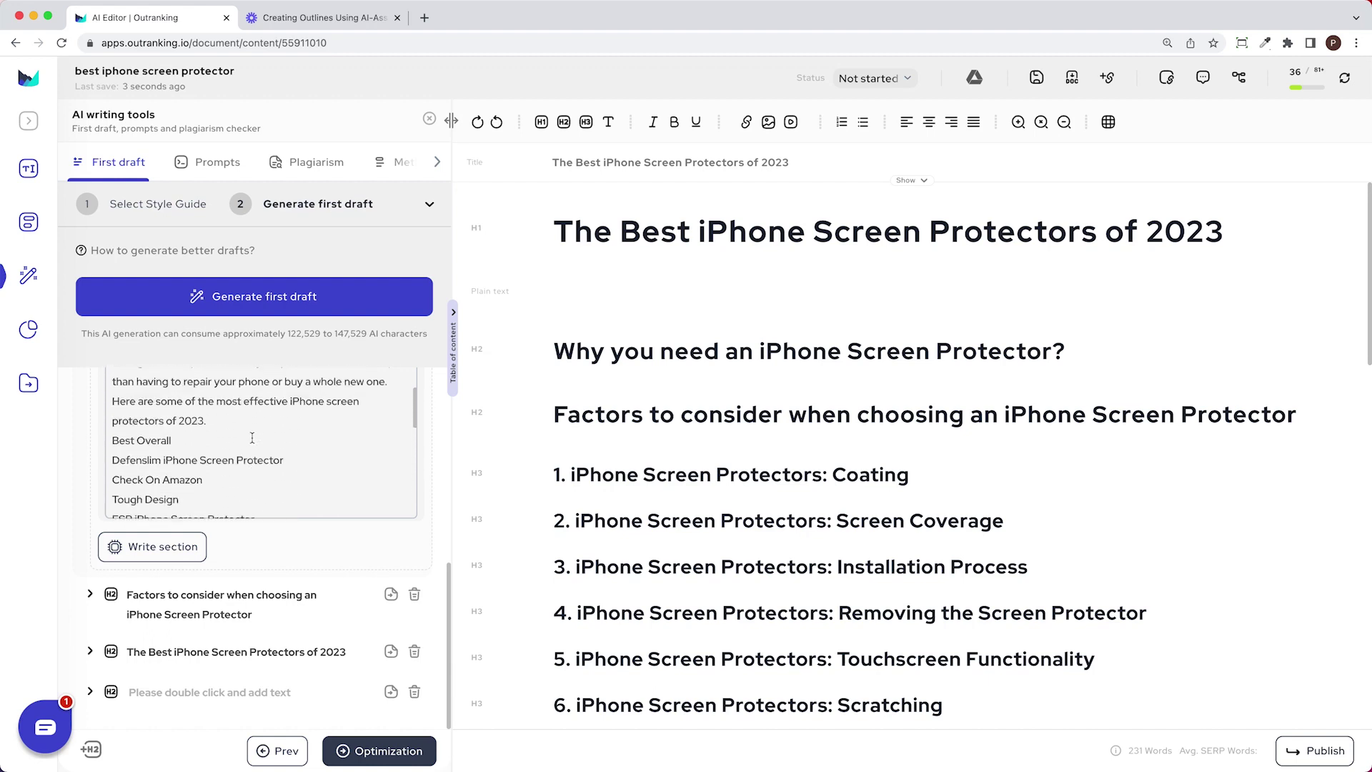
scroll(252, 438, up, 3)
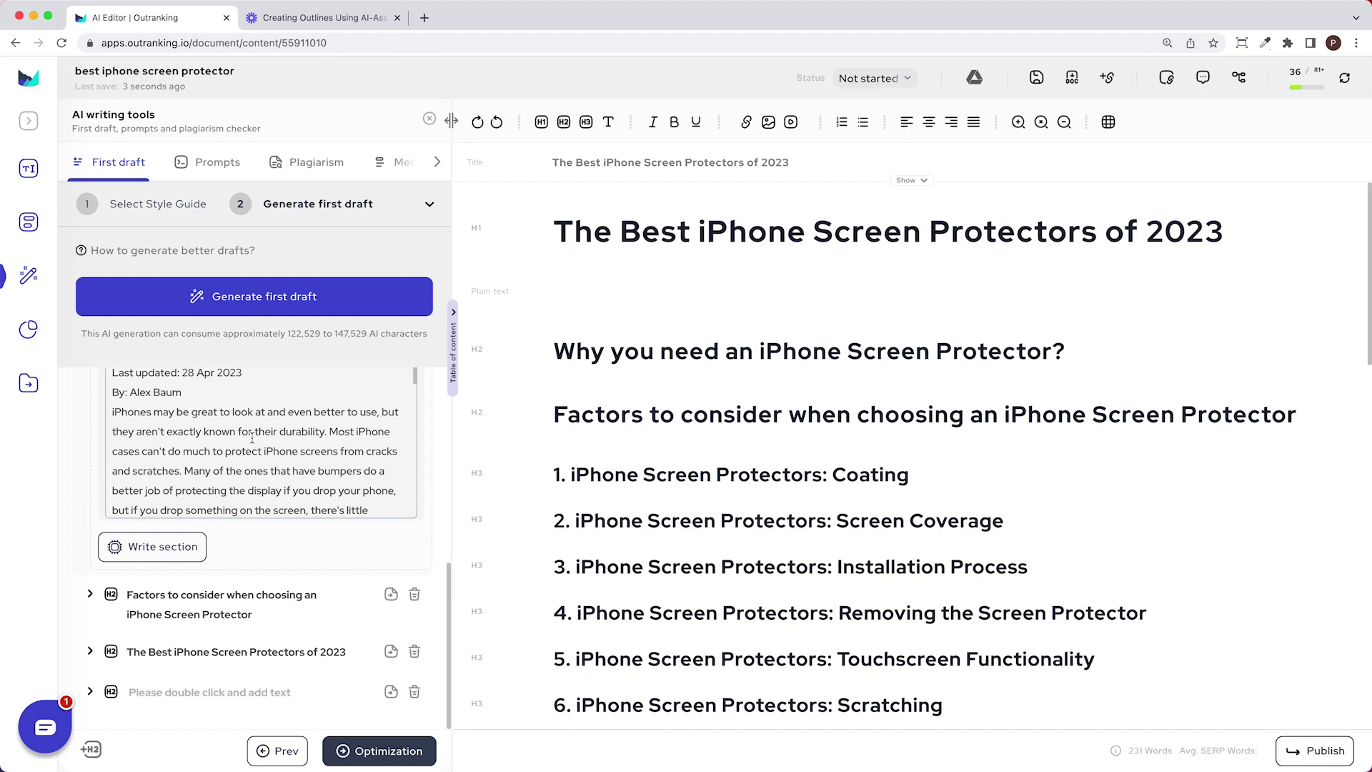
key(super+a)
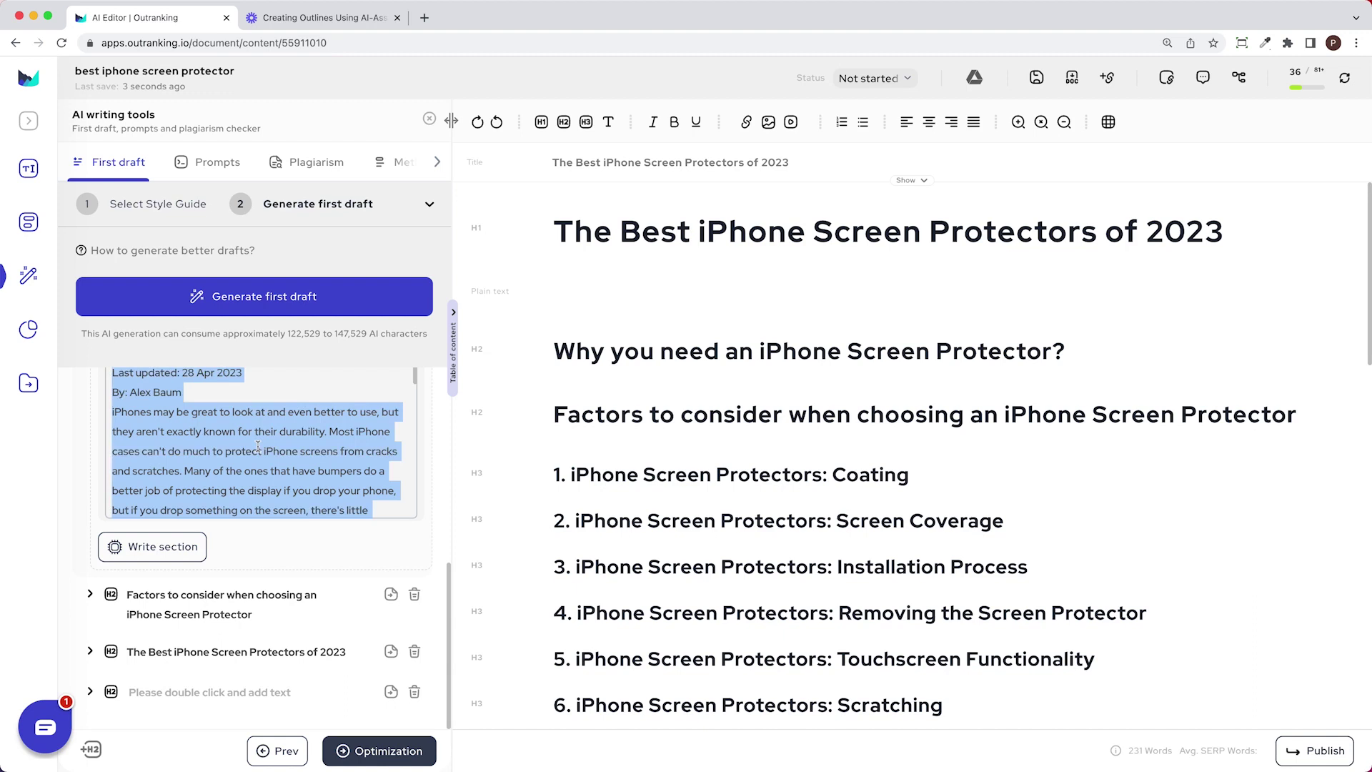
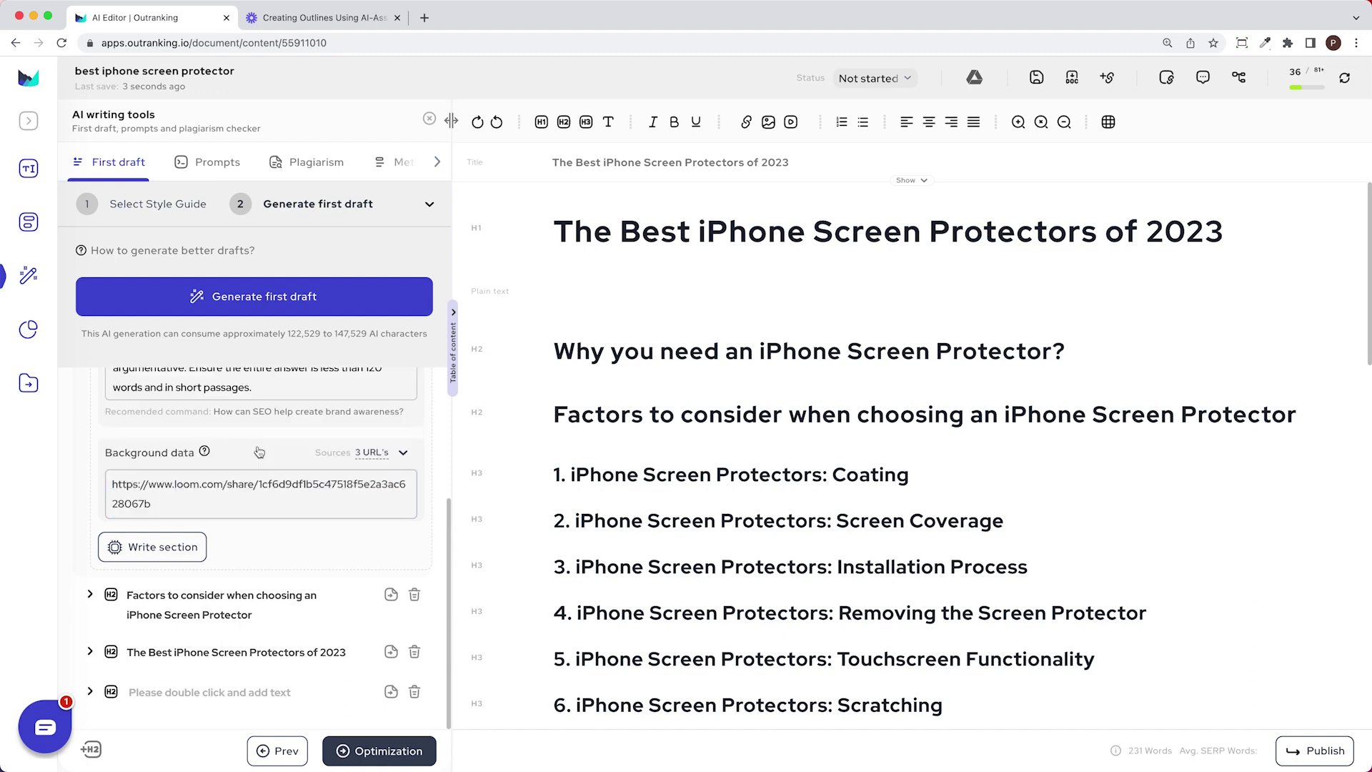
key(super+z)
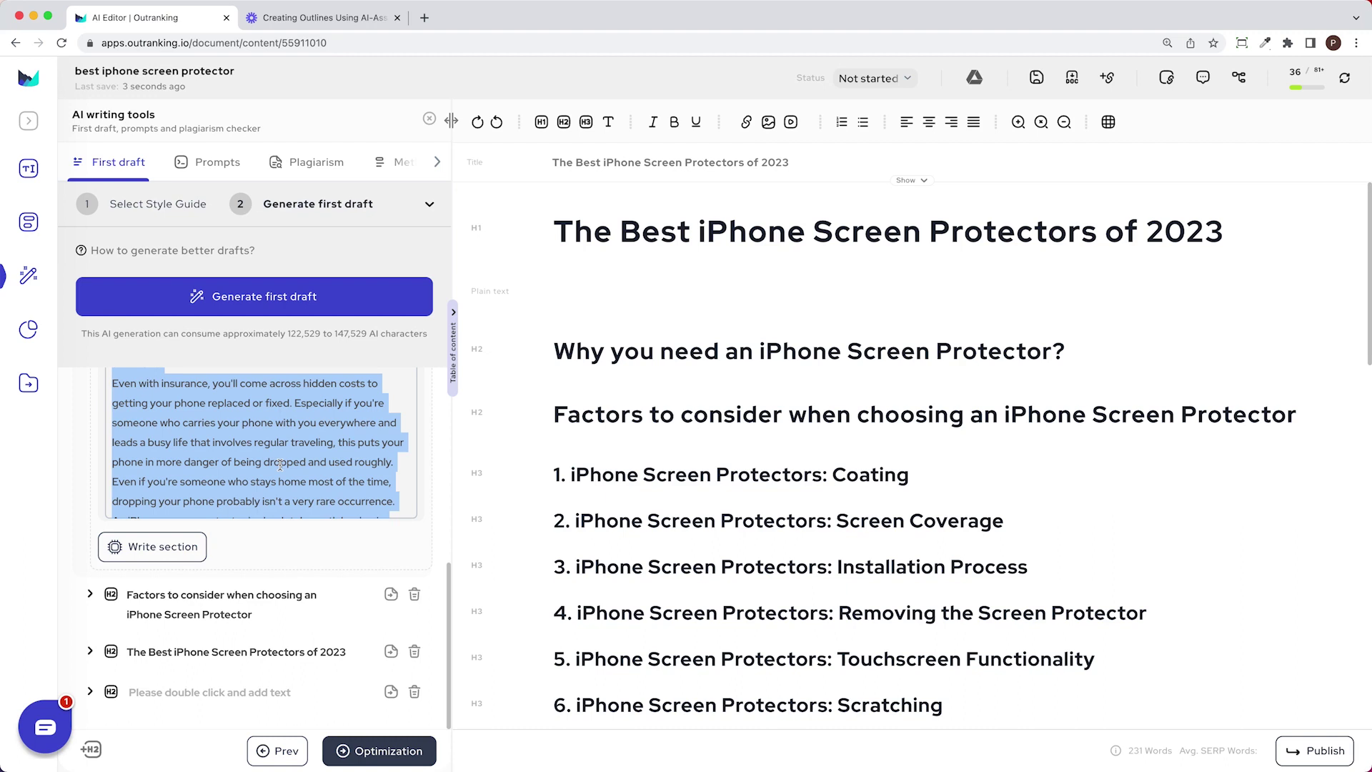
Replace the first section's background data with pasted screen-protector research
scroll(280, 464, up, 5)
scroll(182, 470, down, 4)
scroll(182, 471, down, 1)
click(187, 473)
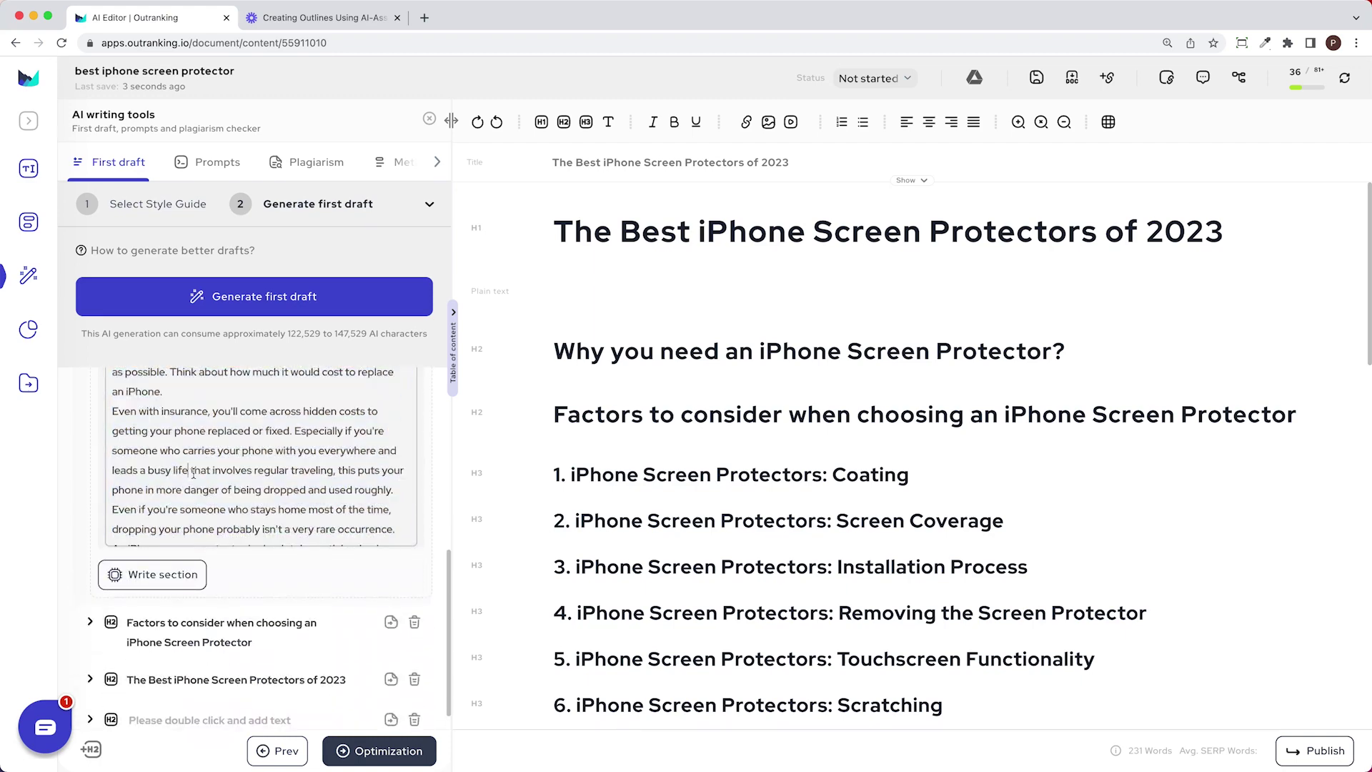
scroll(190, 471, up, 5)
scroll(193, 470, down, 2)
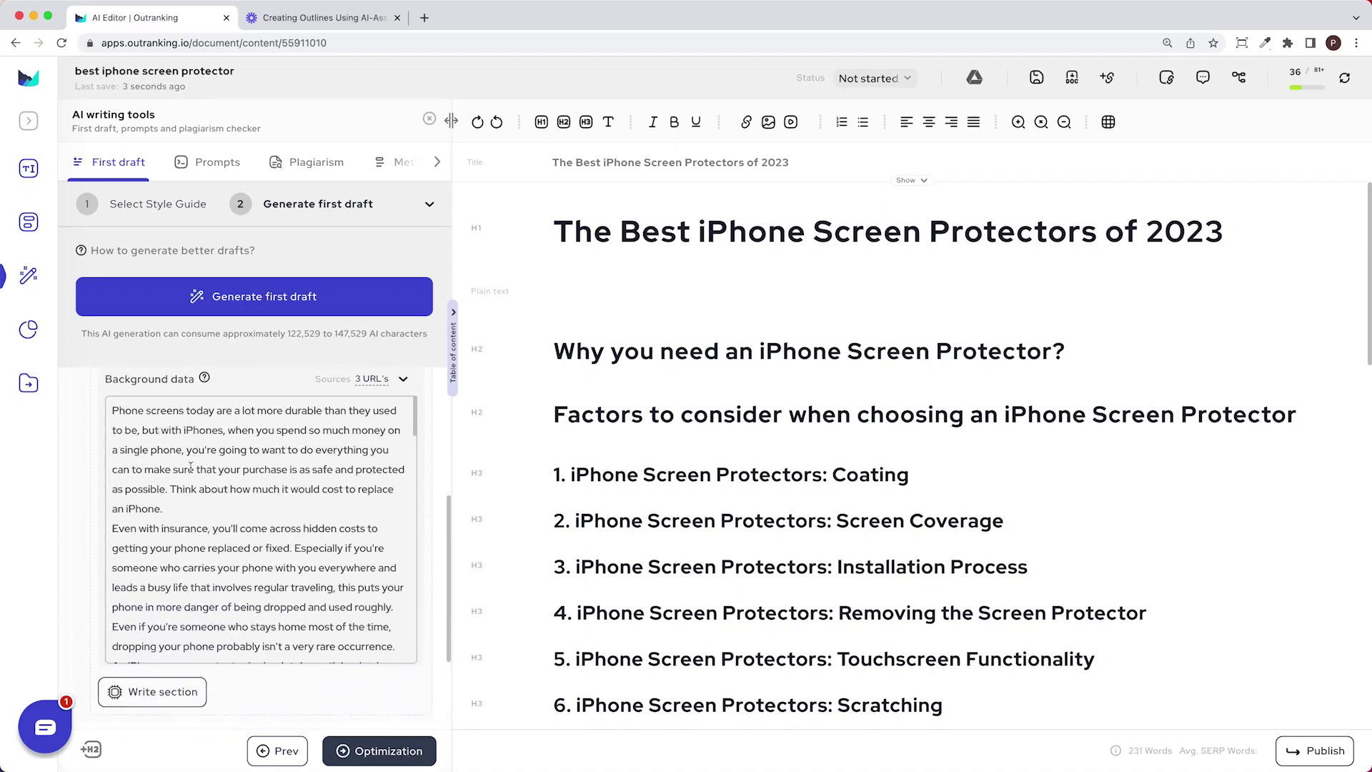
scroll(191, 468, down, 1)
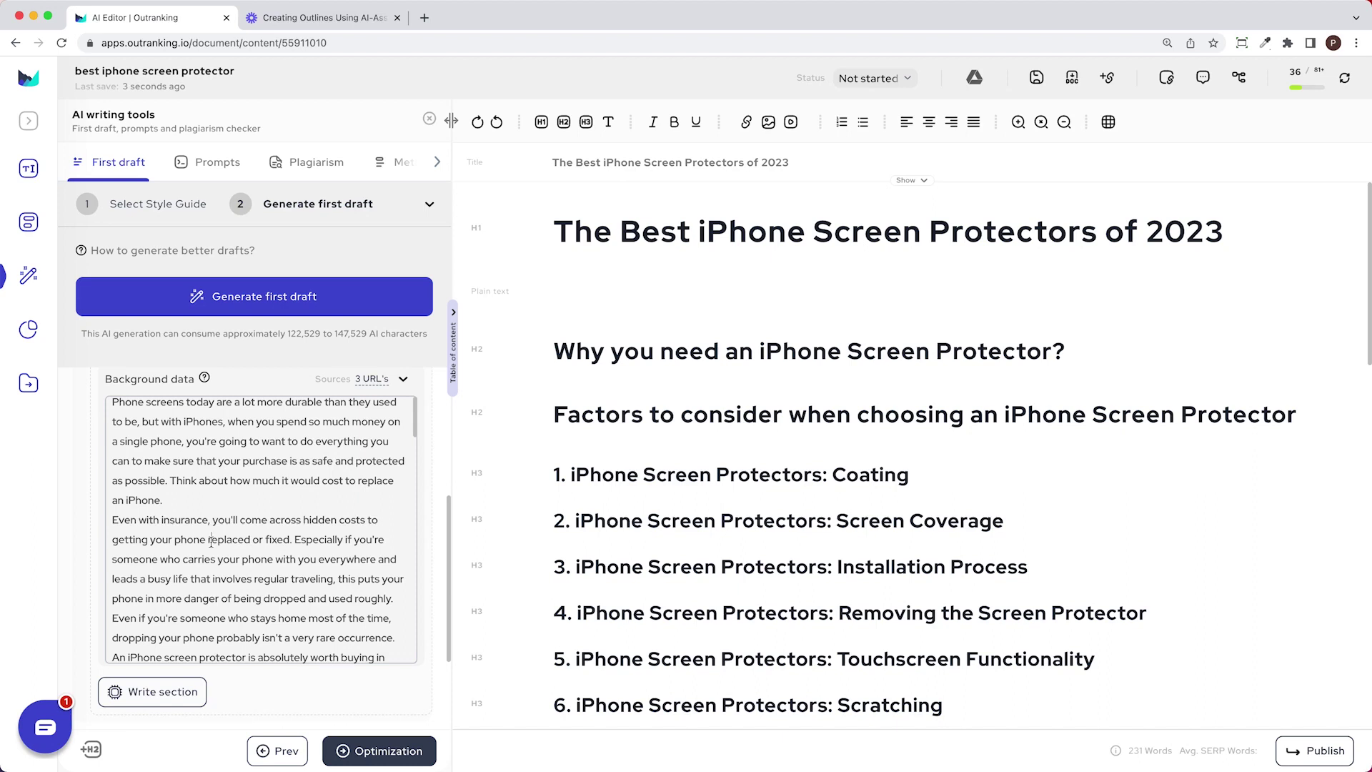
key(super+a)
key(super+c)
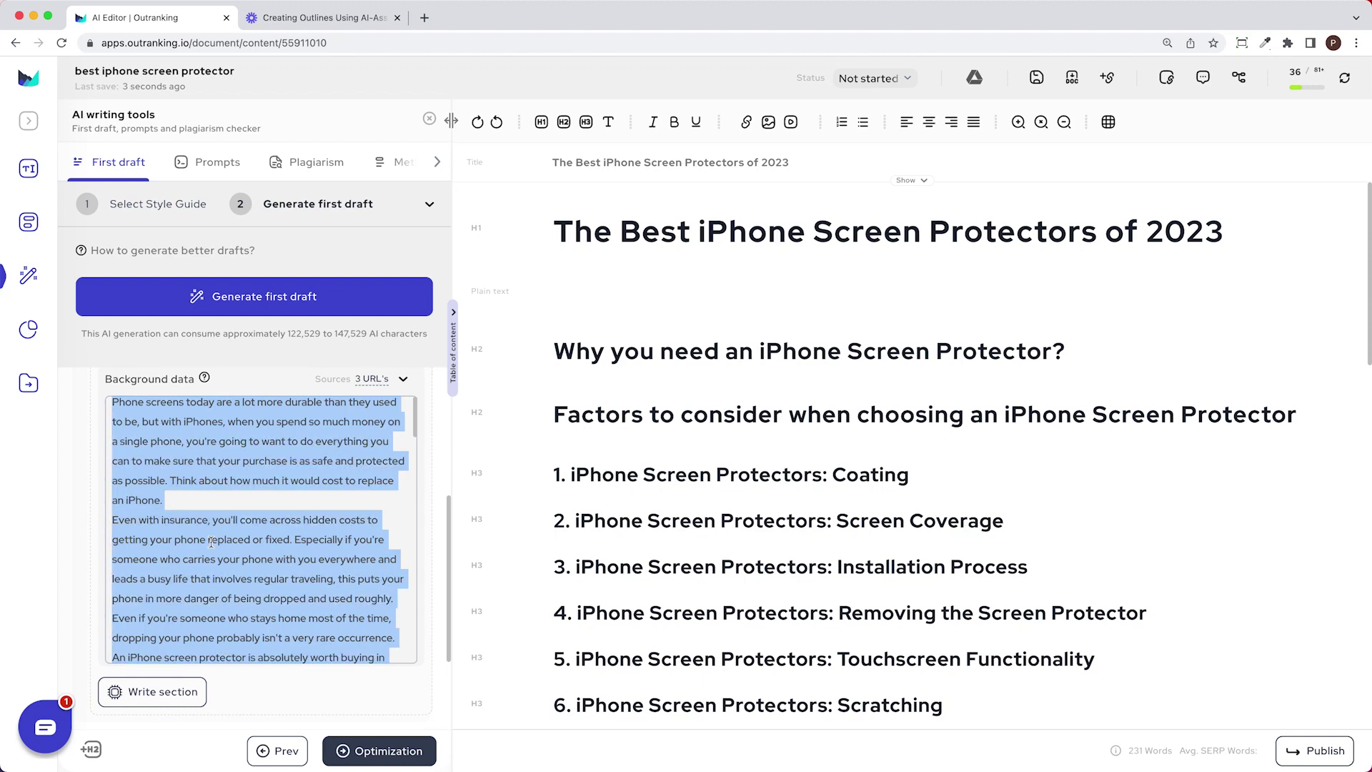
key(BackSpace)
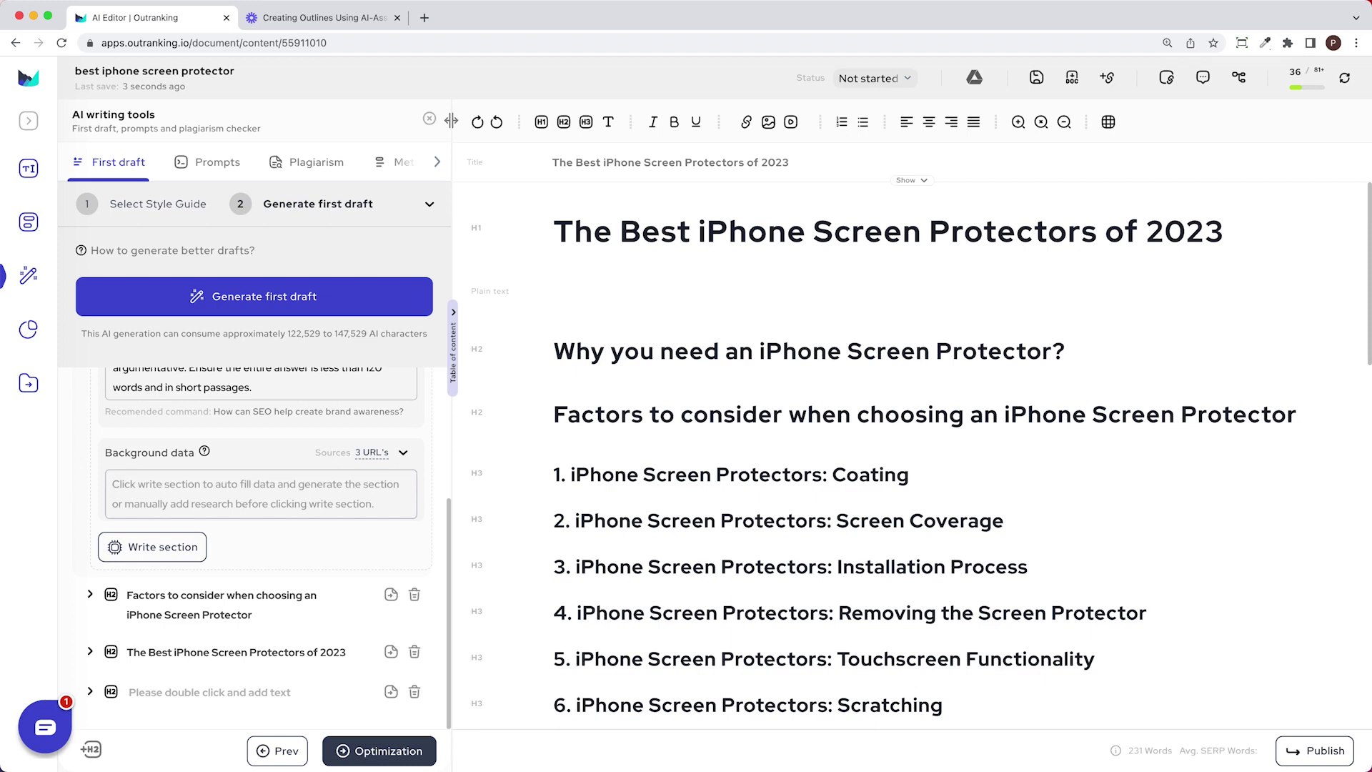
key(super+v)
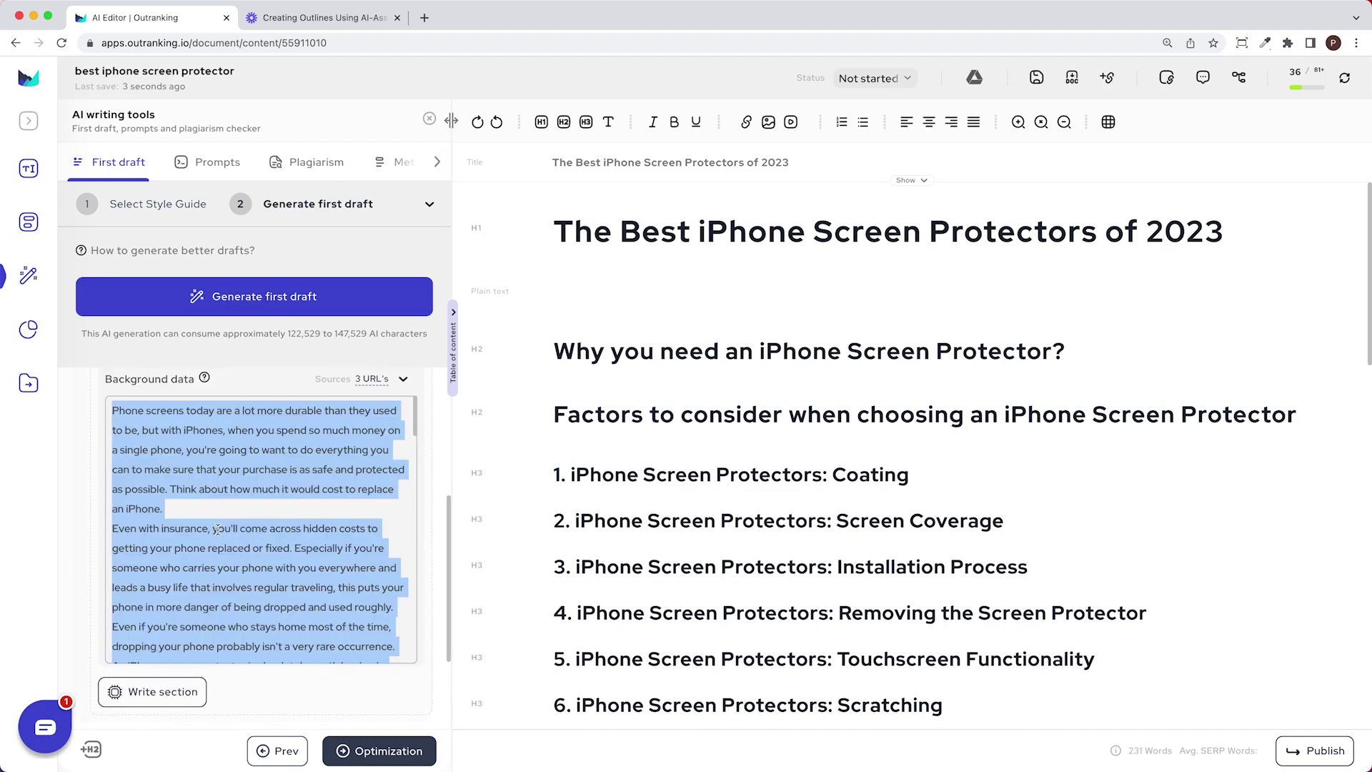
Collapse the first section's Background data and Prompt panels
scroll(152, 571, down, 4)
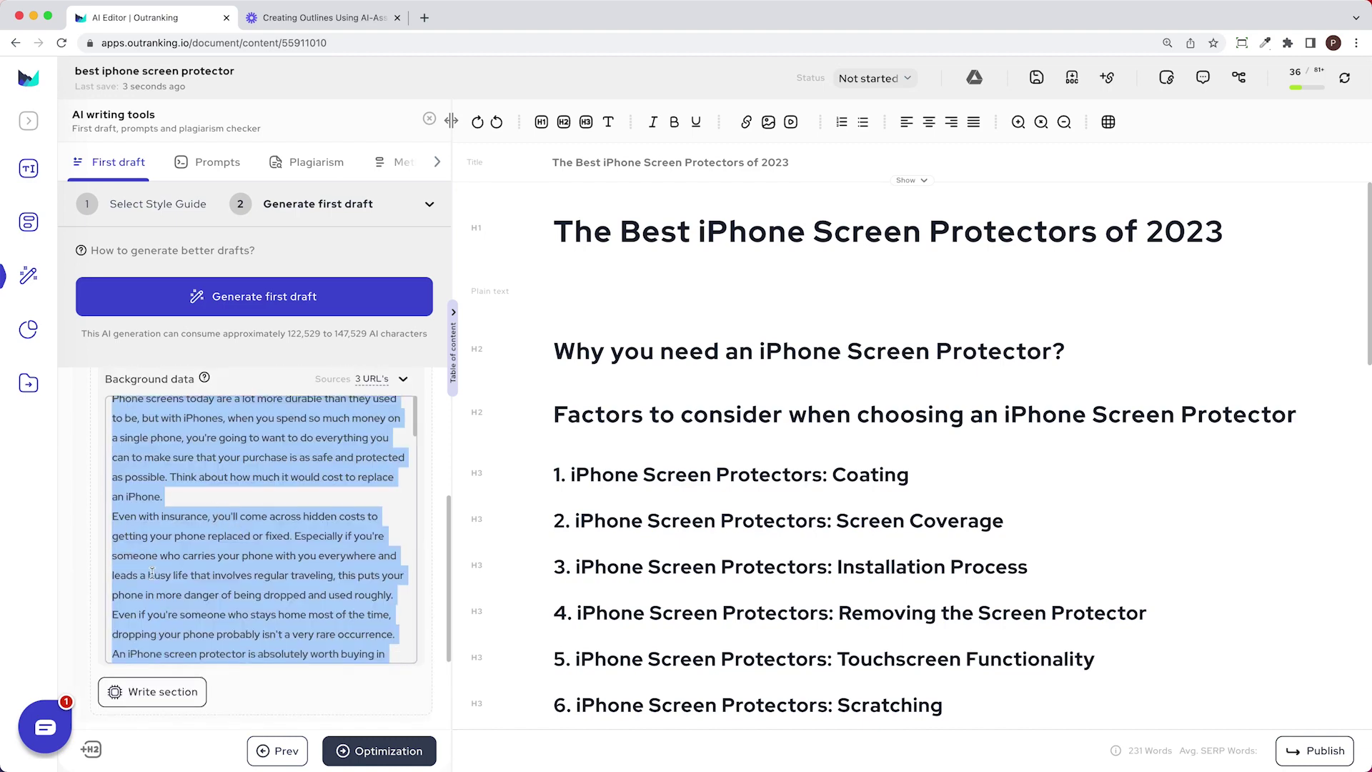
scroll(152, 572, up, 4)
scroll(153, 572, down, 4)
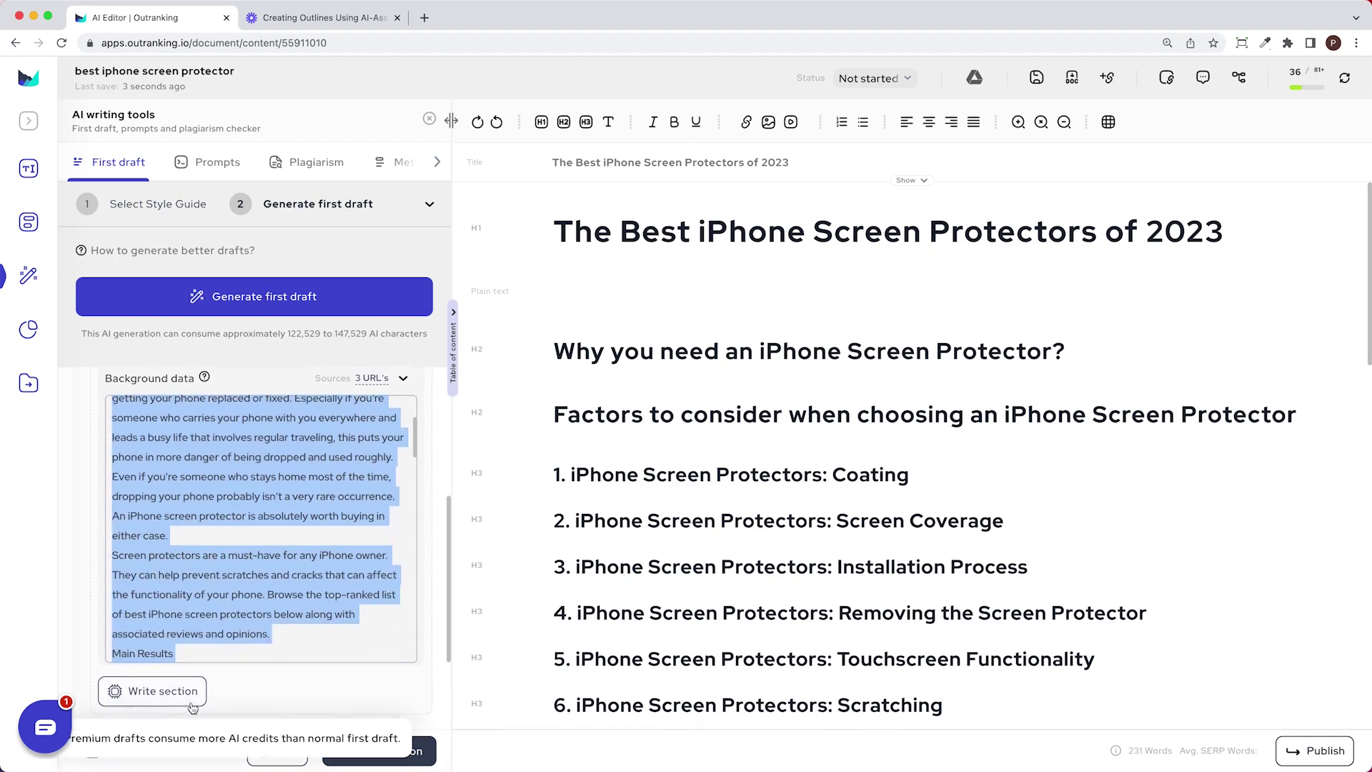
scroll(193, 707, up, 4)
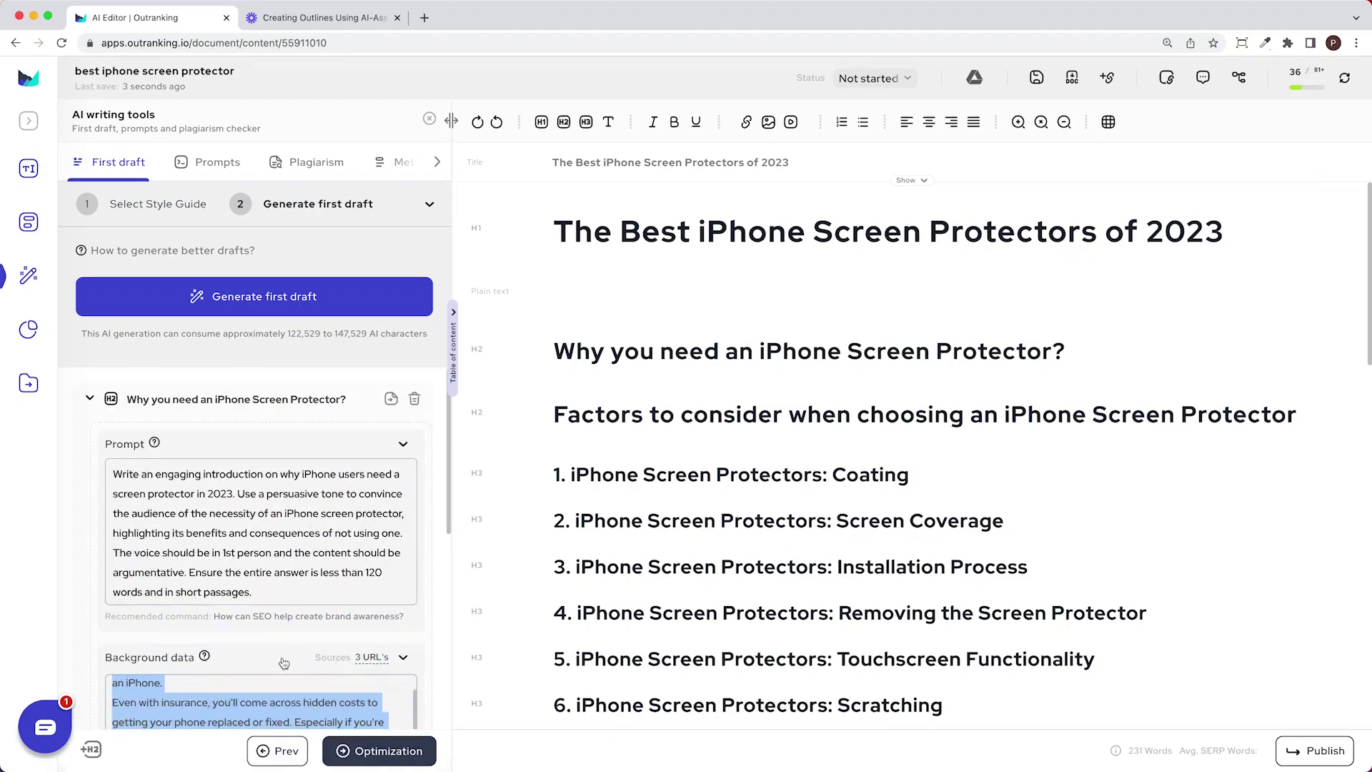
click(285, 661)
click(226, 449)
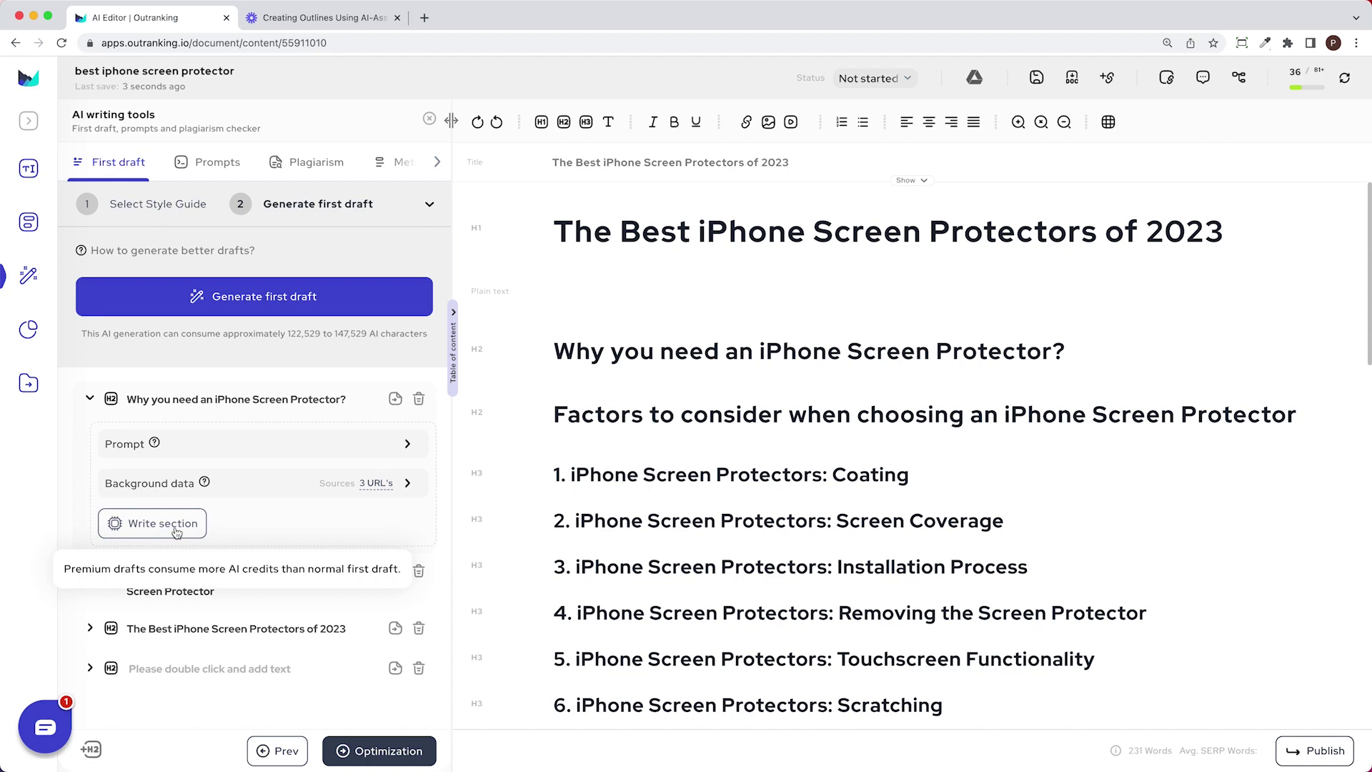
Generate the AI first draft and watch the intro and Coating sections fill with text
click(288, 302)
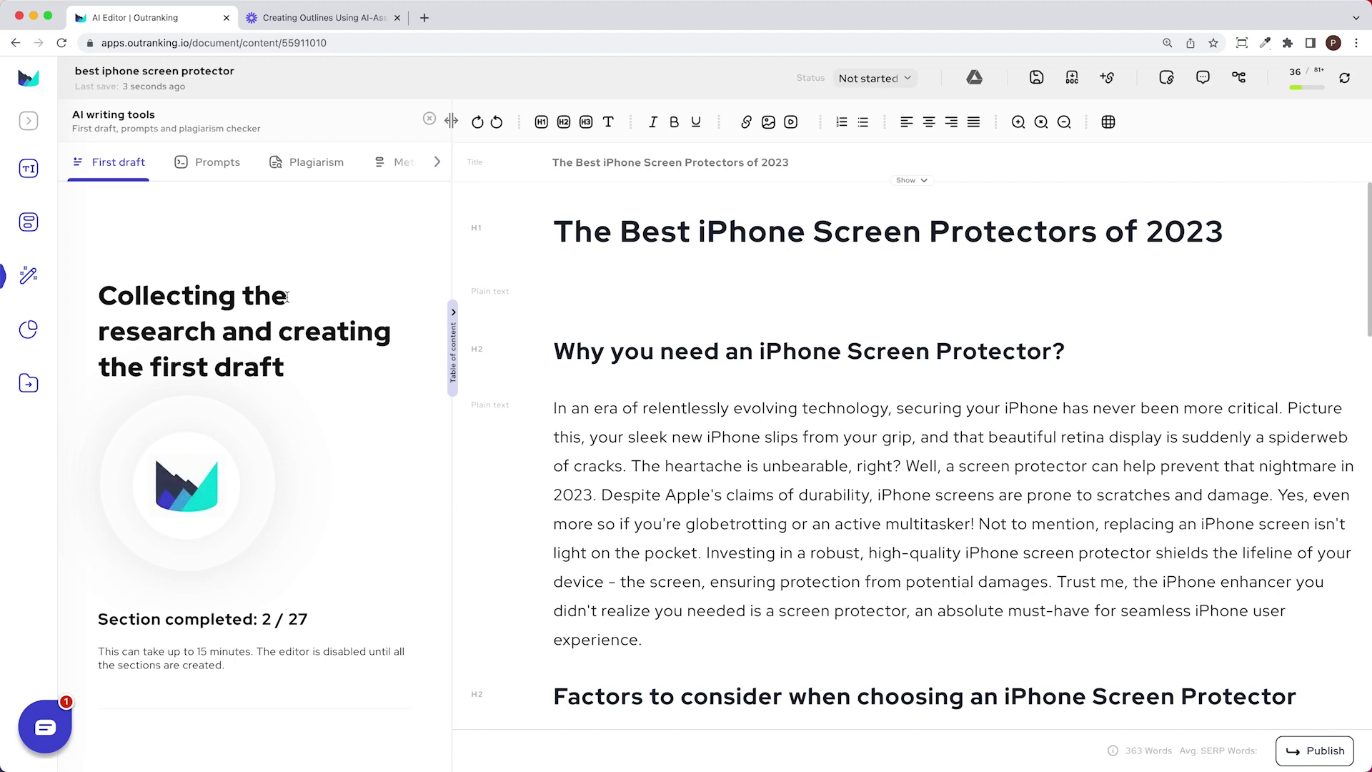
scroll(615, 465, down, 4)
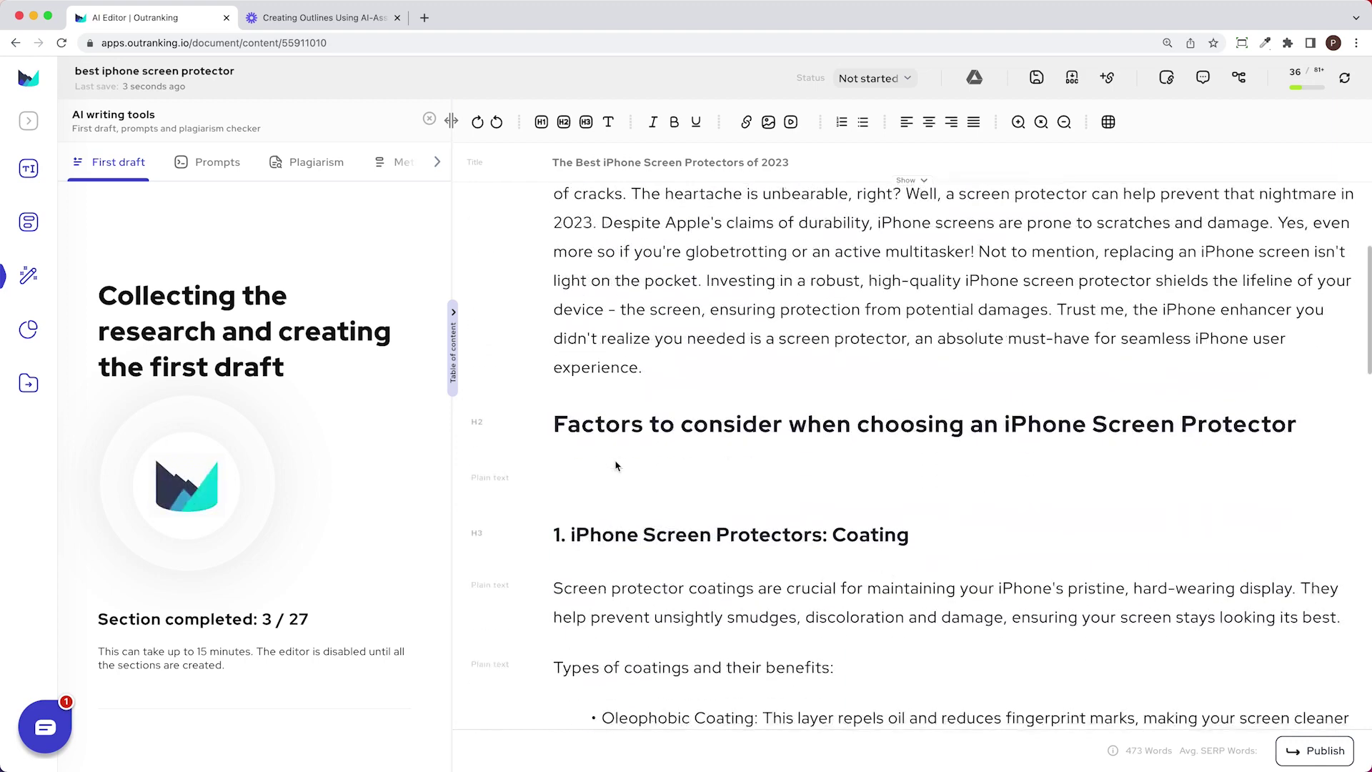
scroll(616, 466, down, 5)
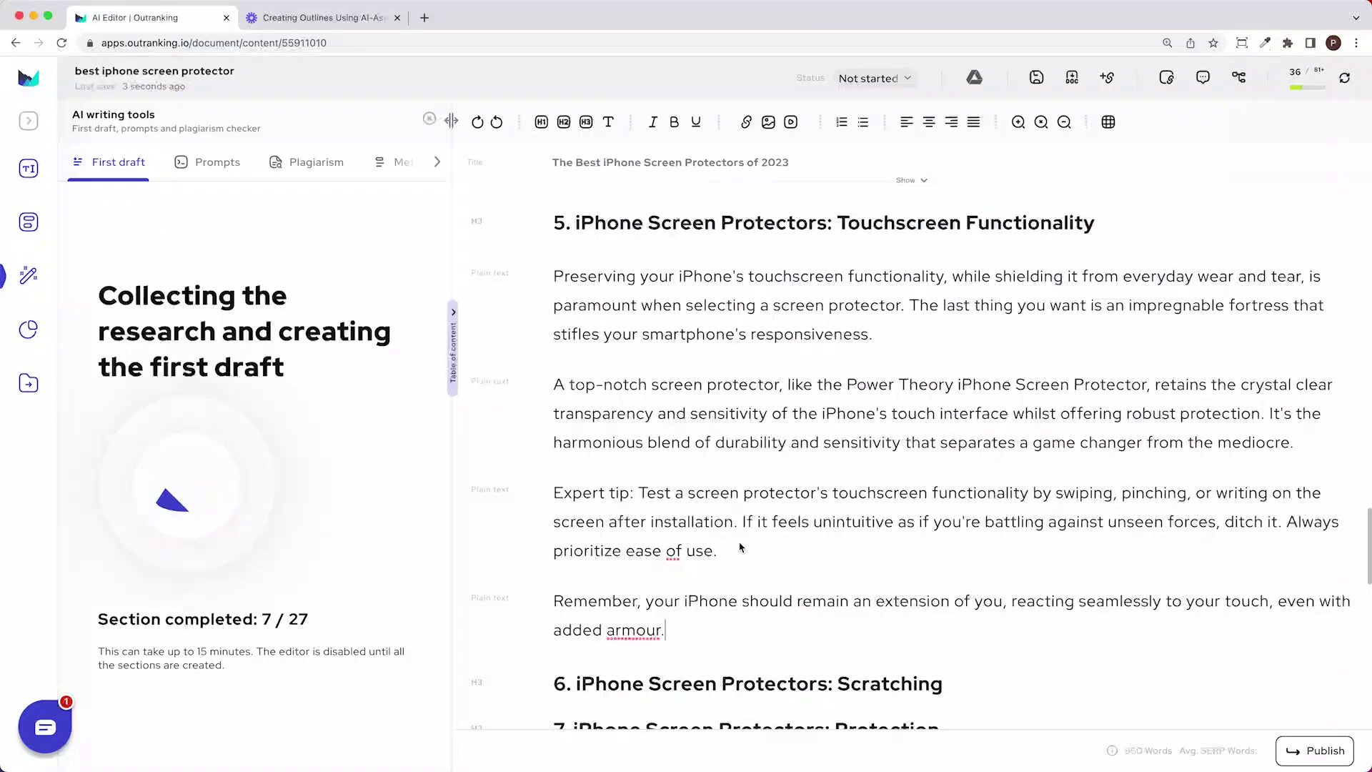
Scroll the editor as generation reaches 15 of 27 sections, including the Spigen EZ Fit review
scroll(740, 547, up, 12)
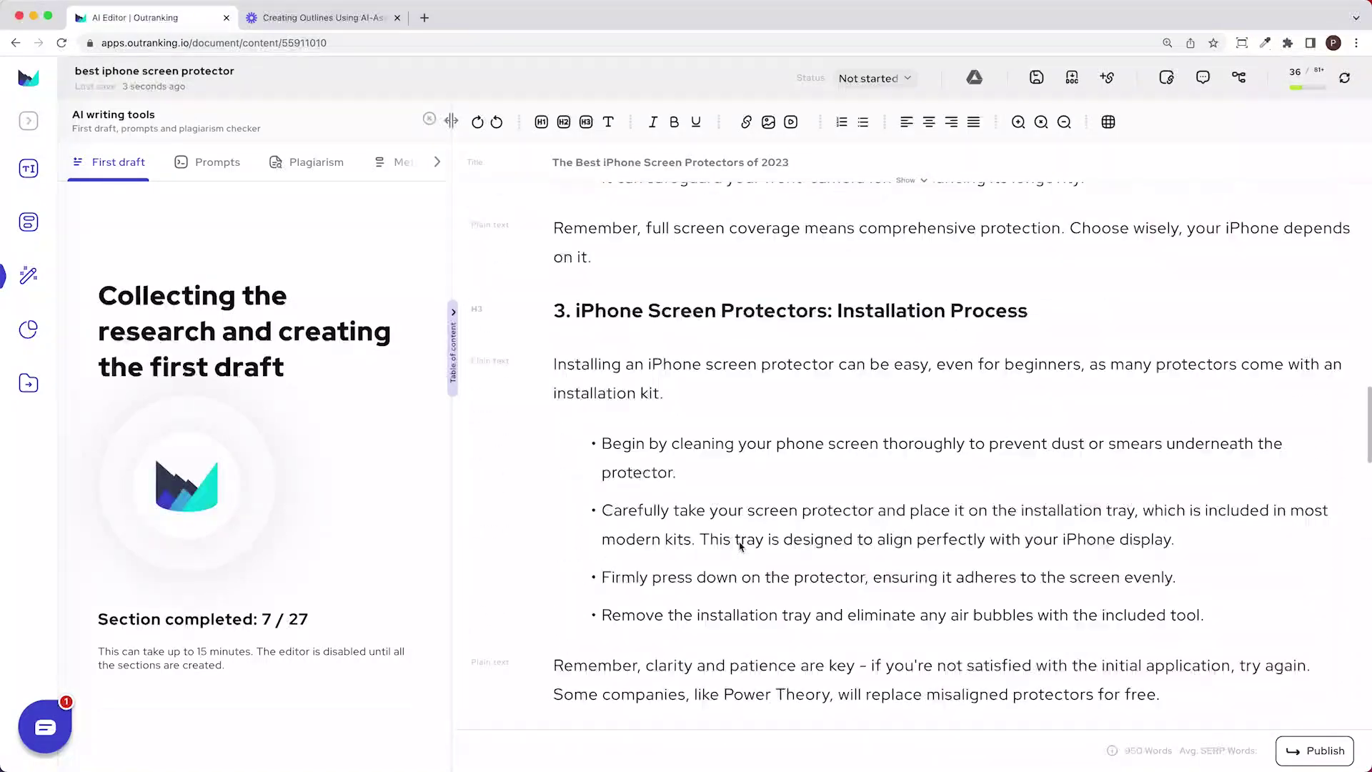
scroll(739, 547, up, 3)
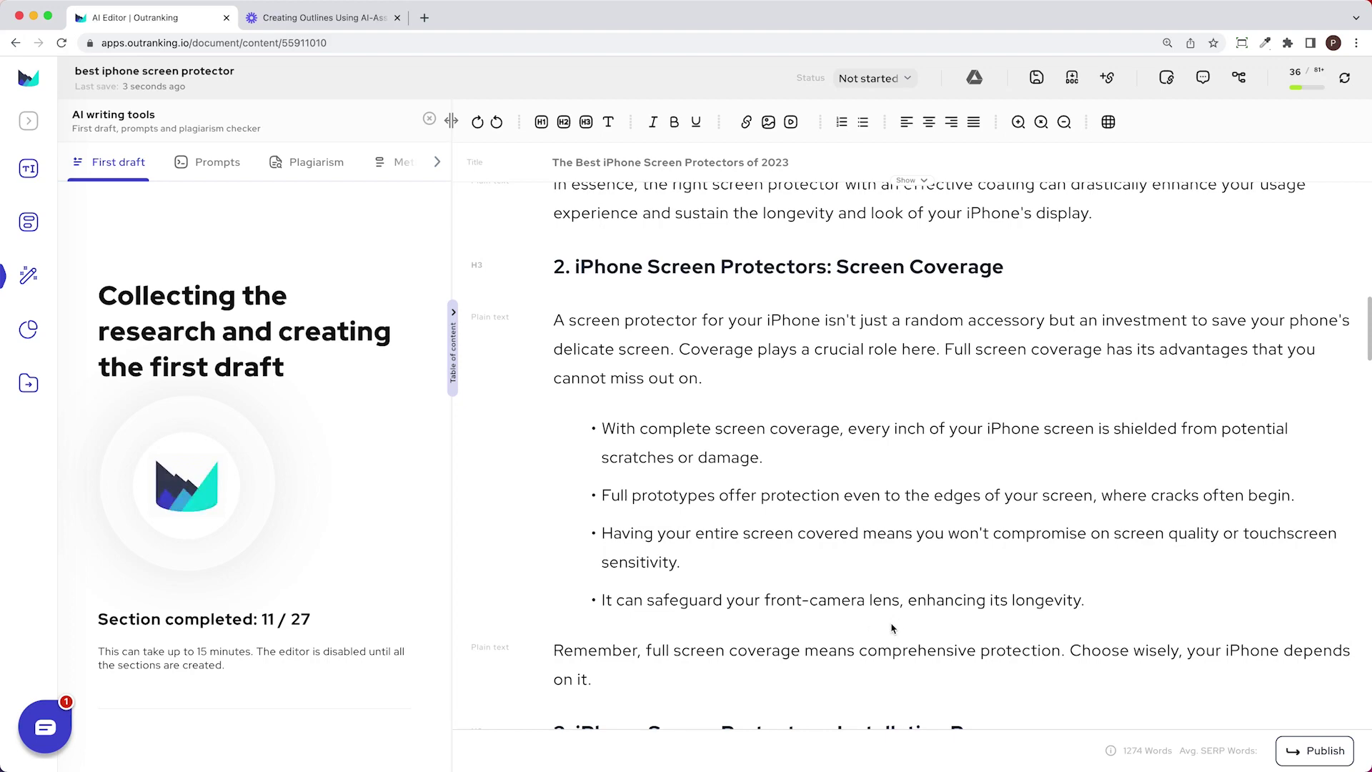
scroll(892, 629, down, 7)
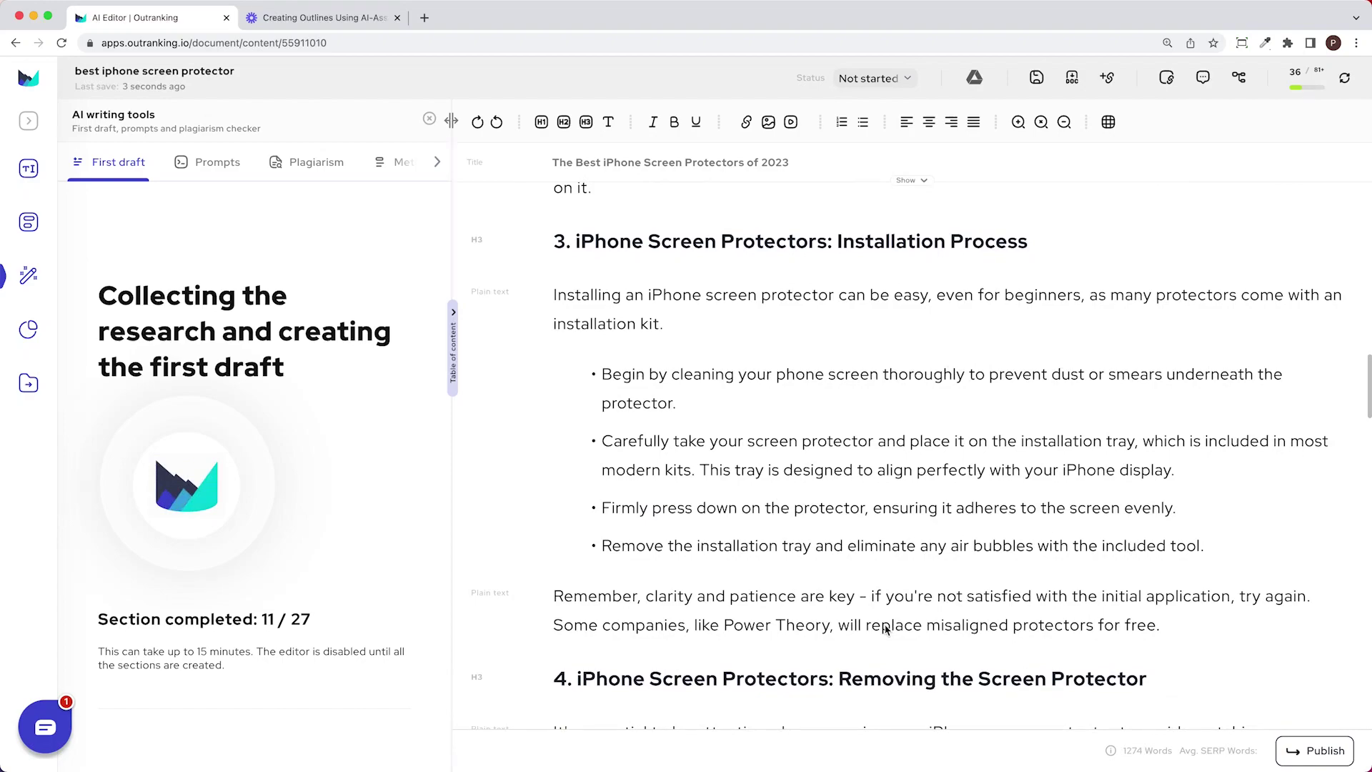
scroll(886, 630, down, 4)
scroll(886, 629, down, 18)
scroll(886, 629, down, 12)
scroll(886, 629, up, 4)
scroll(886, 629, down, 5)
scroll(886, 629, up, 1)
scroll(886, 629, up, 1)
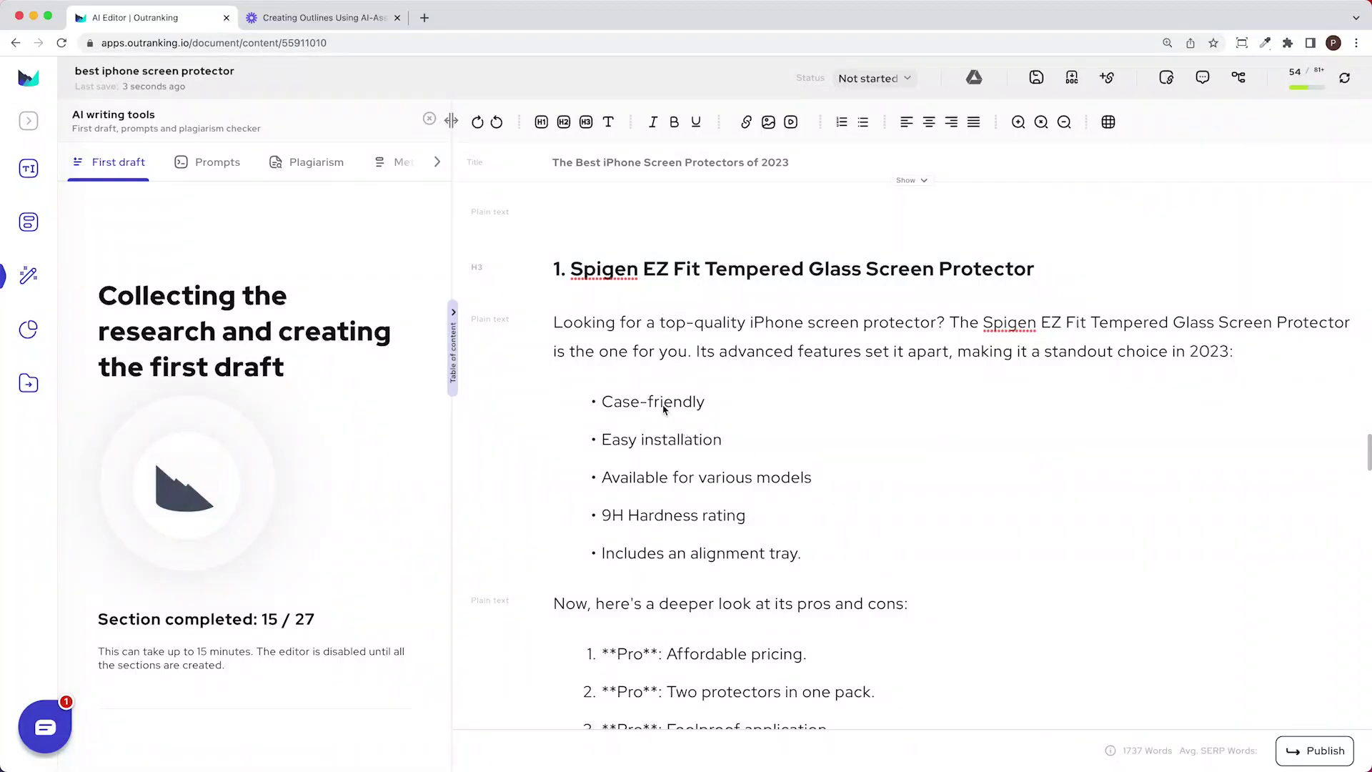
Scroll through the newly written Atom Studios, ZAGG, ESR Armorite and Belkin reviews
scroll(672, 558, down, 3)
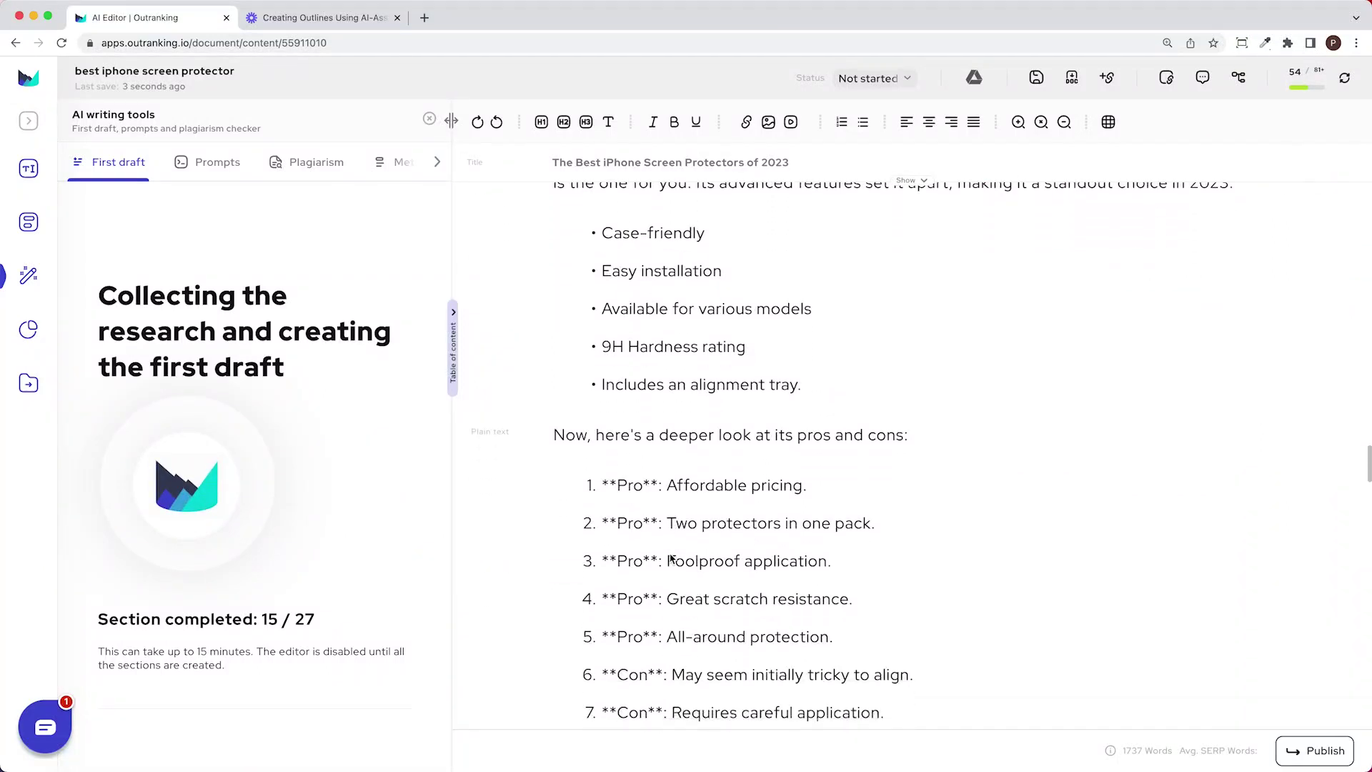
scroll(672, 558, down, 1)
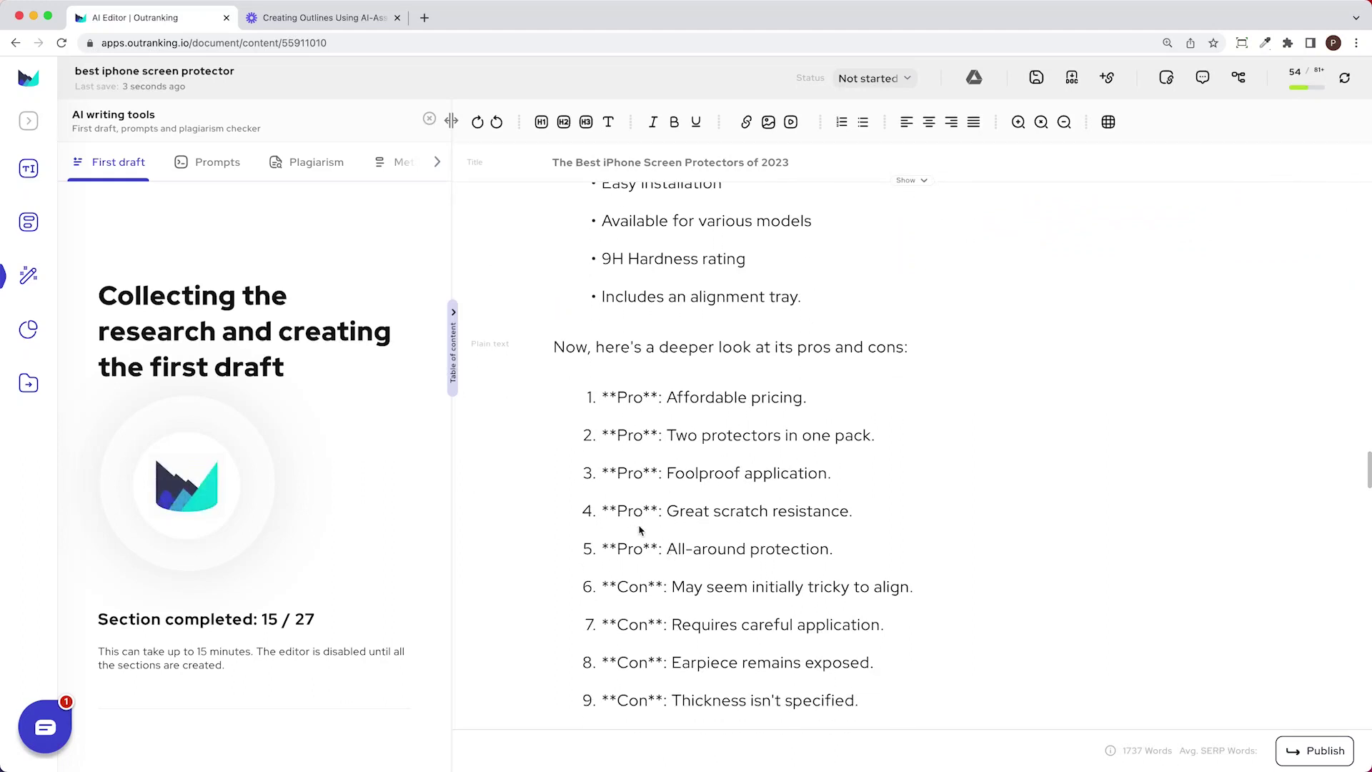
scroll(638, 559, down, 2)
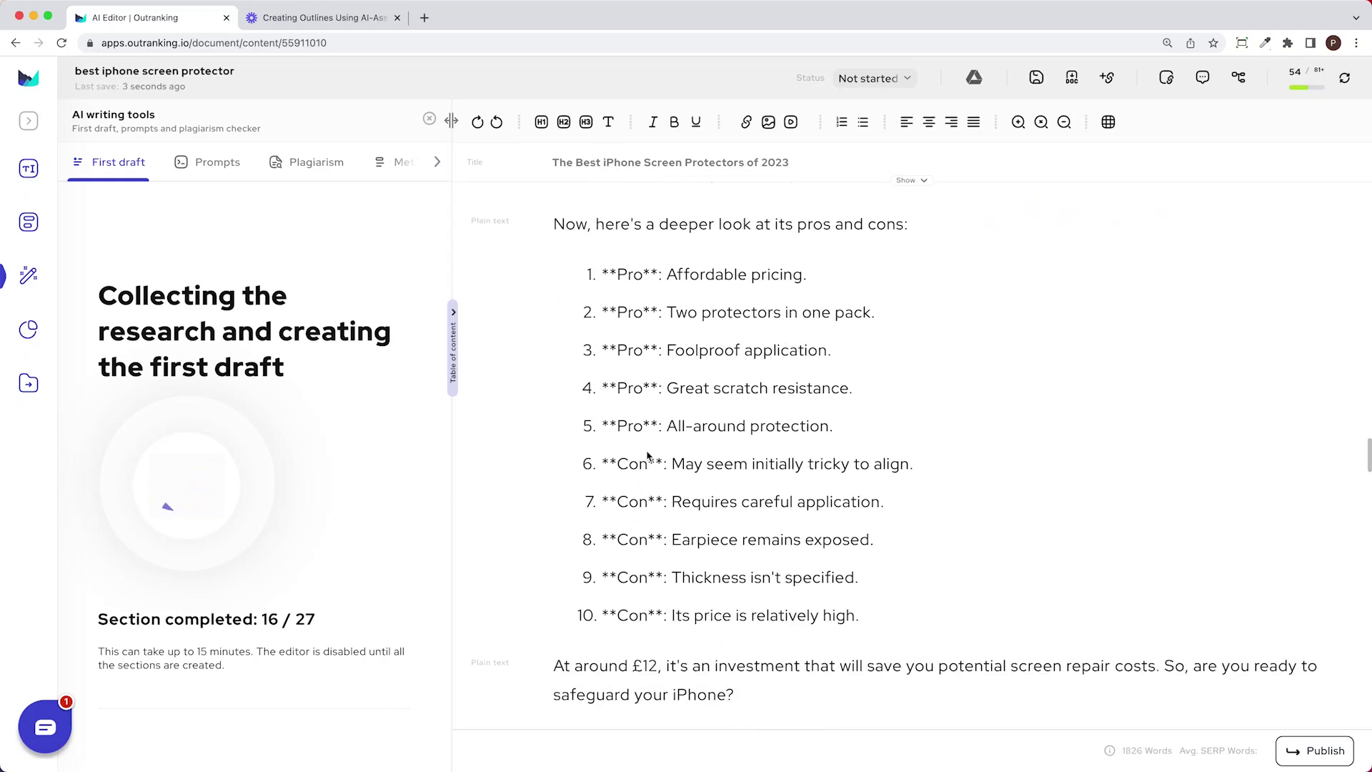
scroll(614, 454, down, 3)
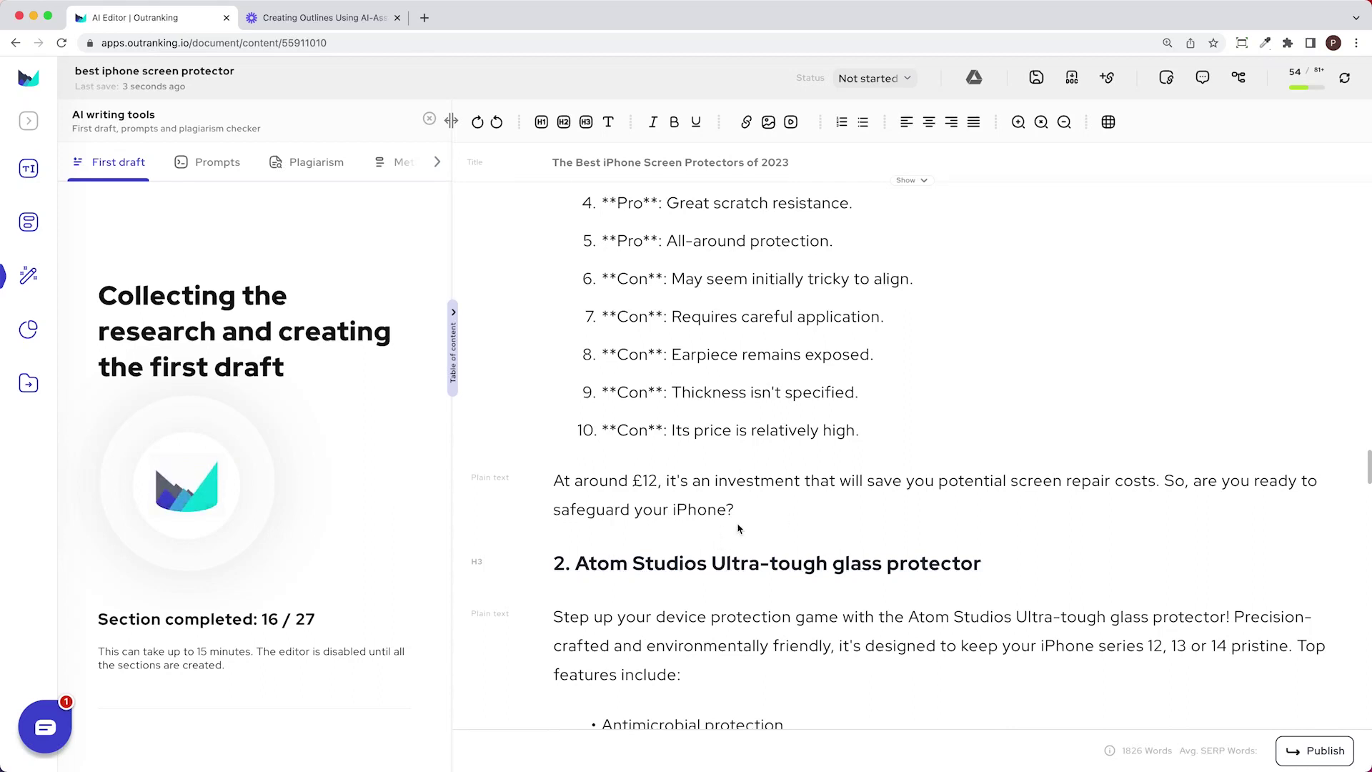
scroll(913, 532, down, 3)
scroll(914, 529, down, 5)
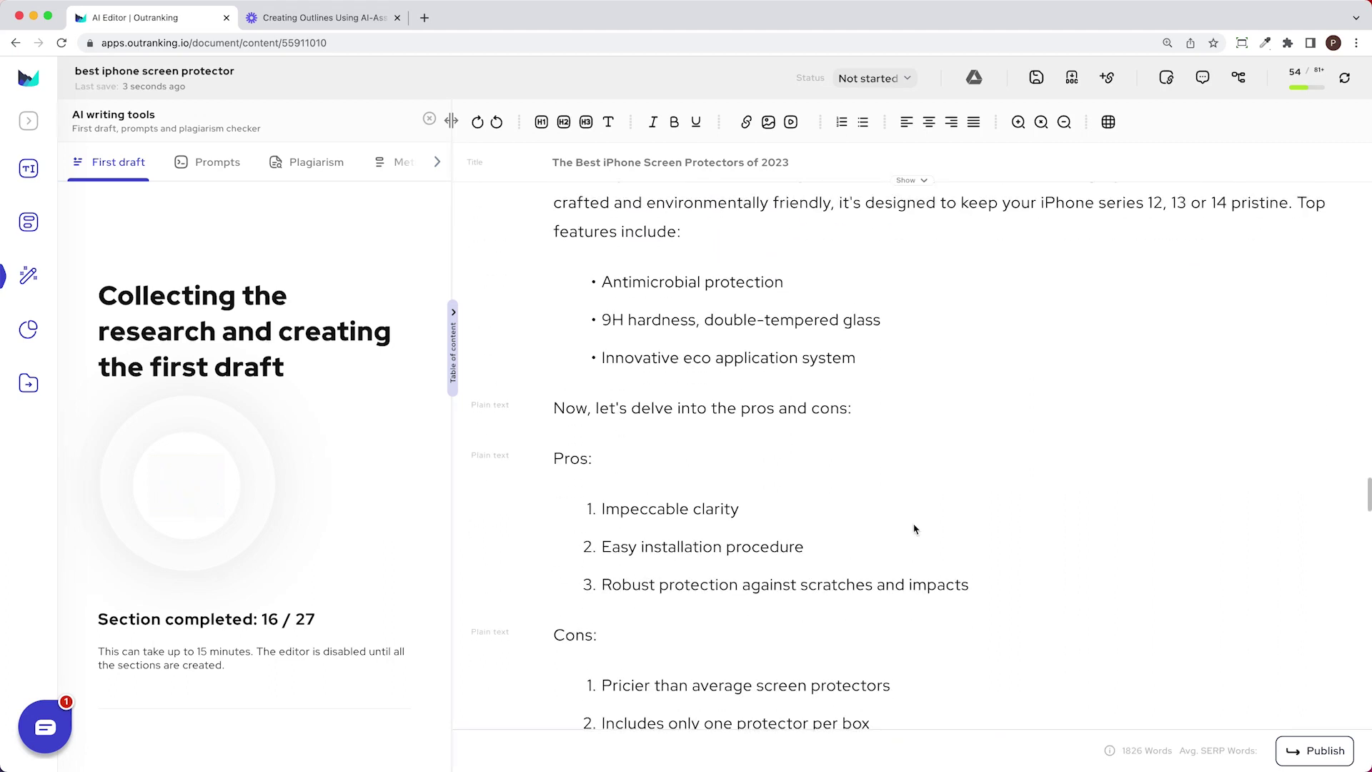
scroll(914, 529, down, 3)
scroll(915, 529, down, 5)
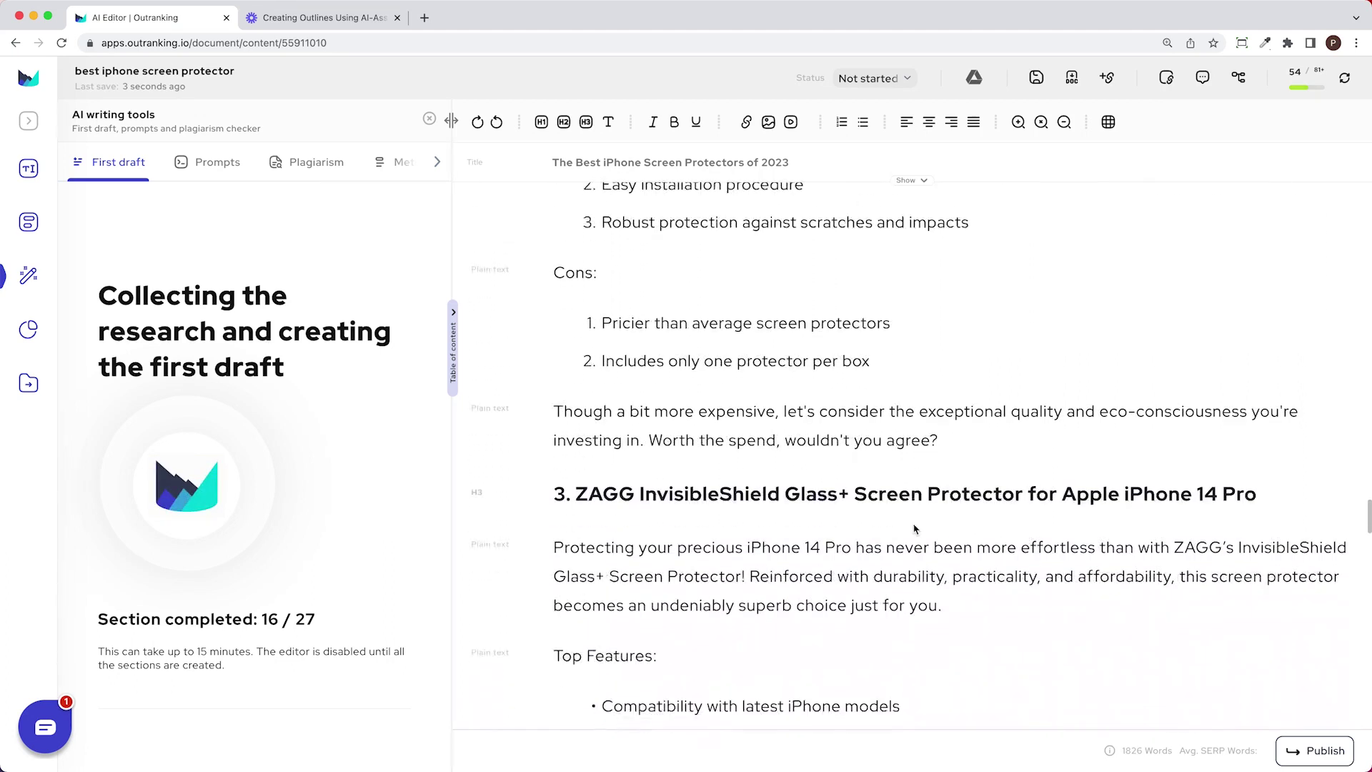
scroll(914, 529, down, 6)
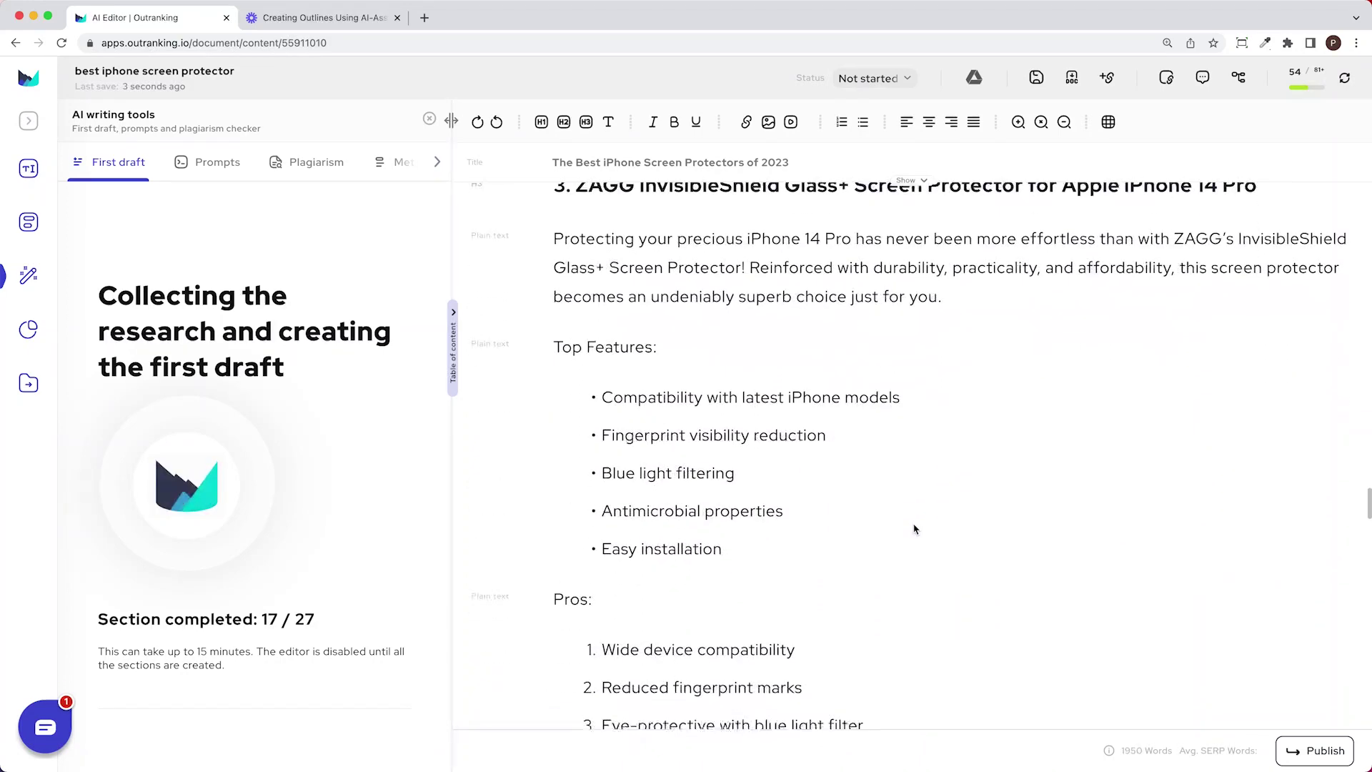
scroll(915, 529, down, 3)
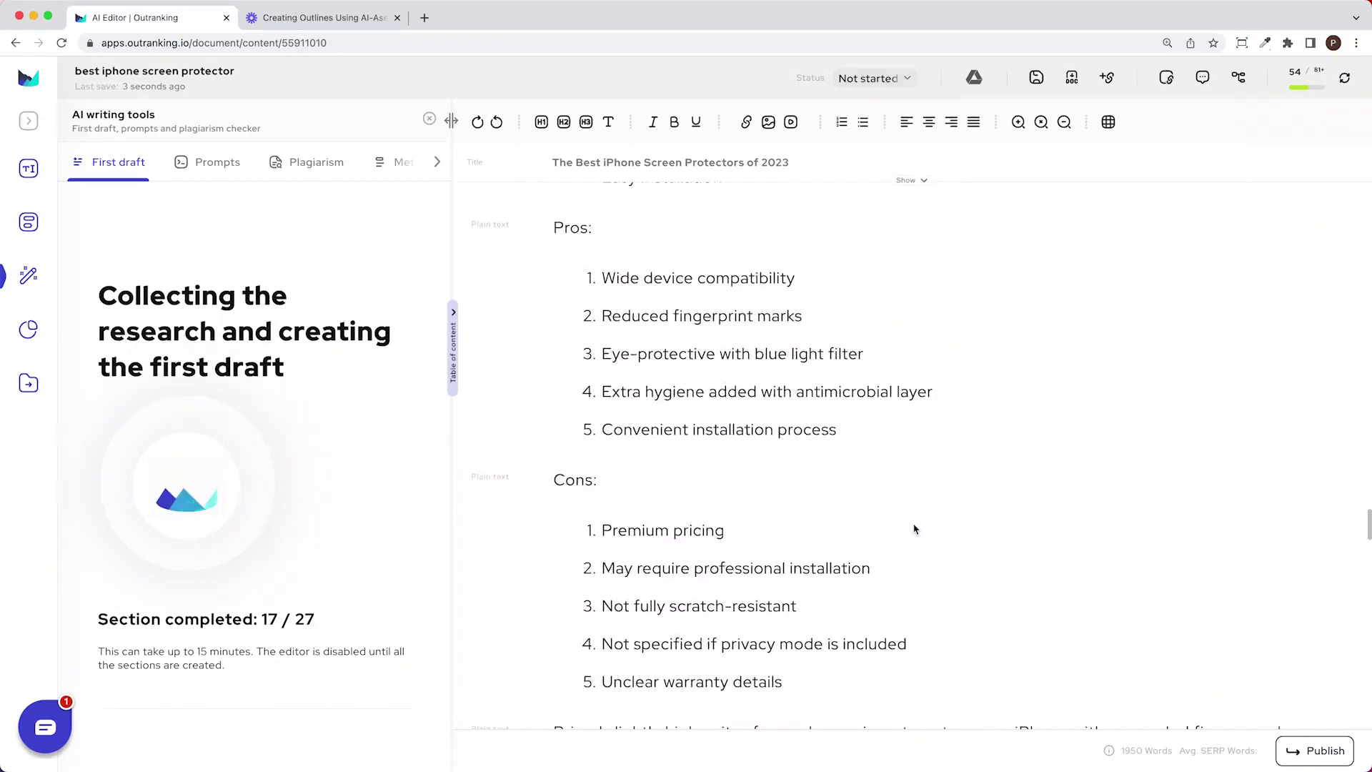
scroll(914, 529, down, 3)
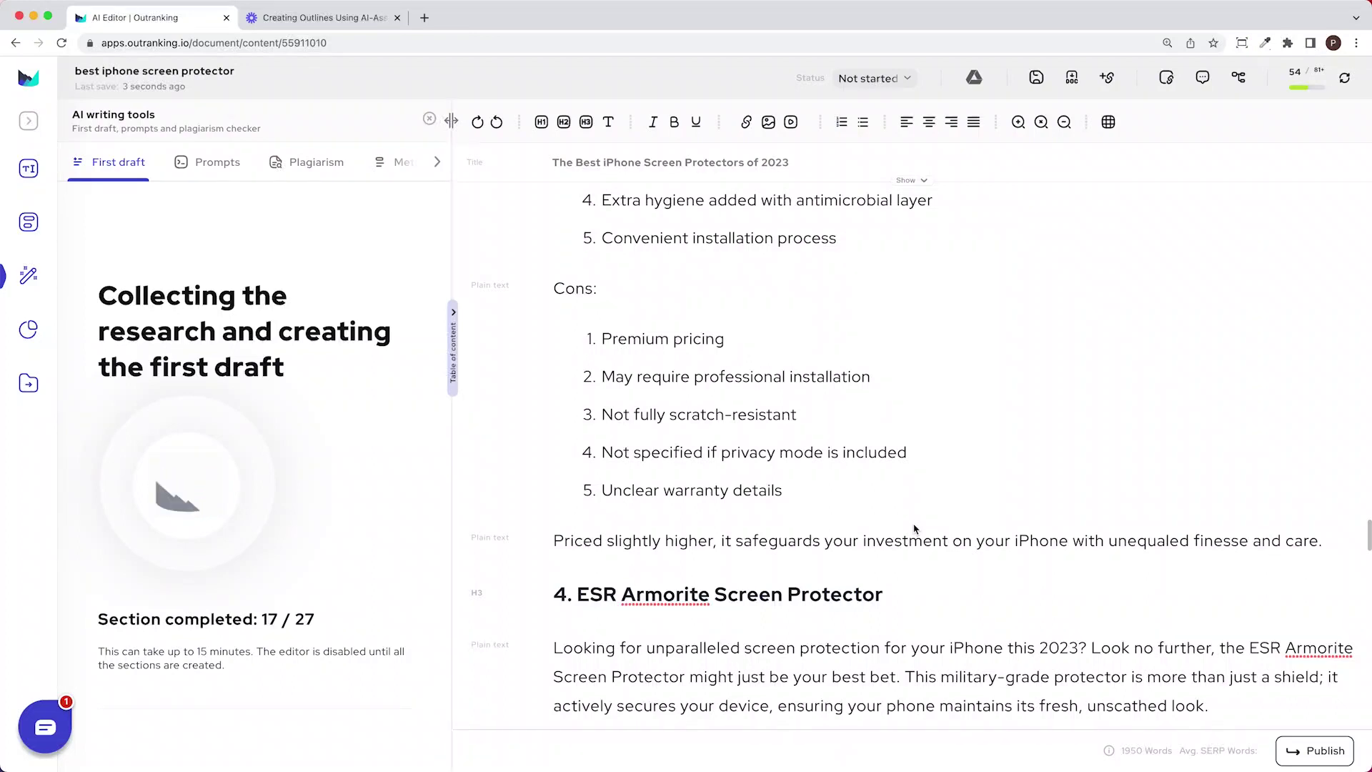
scroll(915, 529, down, 2)
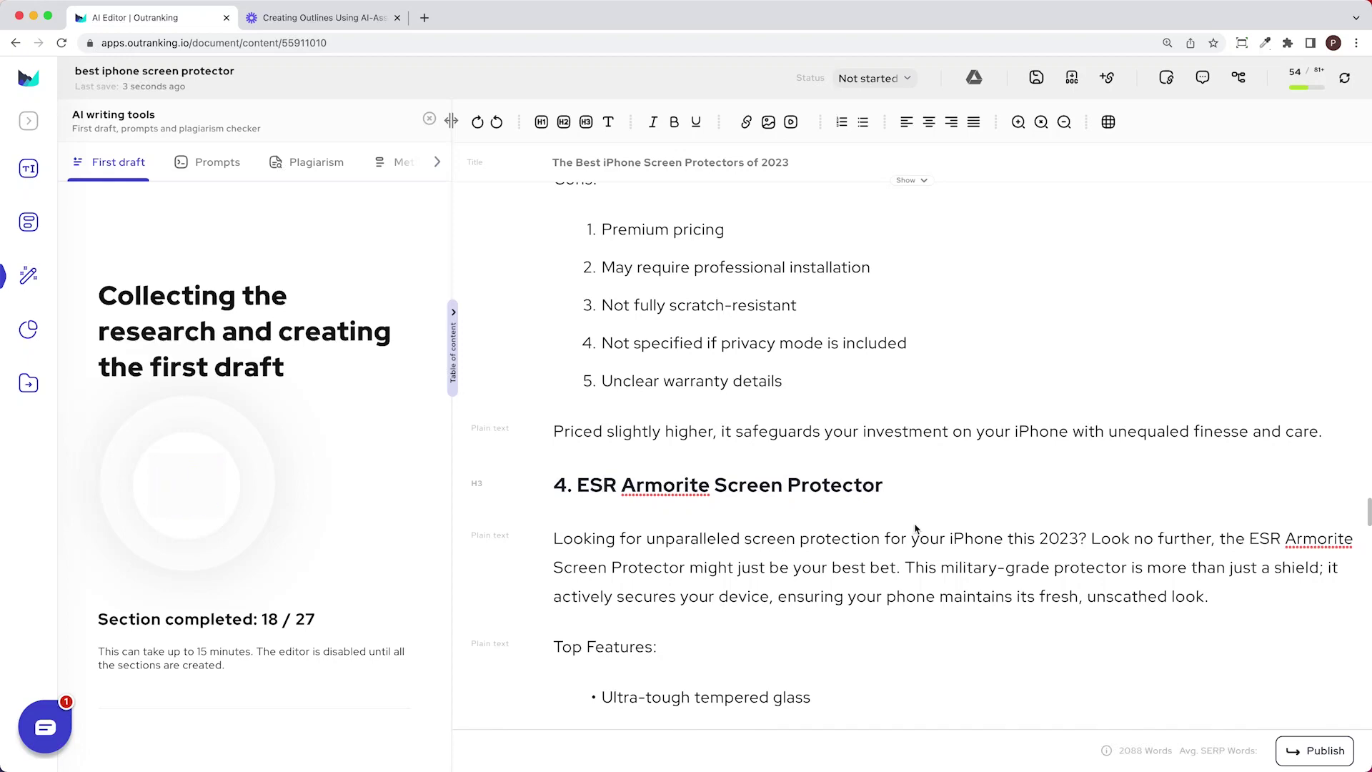
scroll(1018, 558, down, 1)
scroll(1018, 558, down, 20)
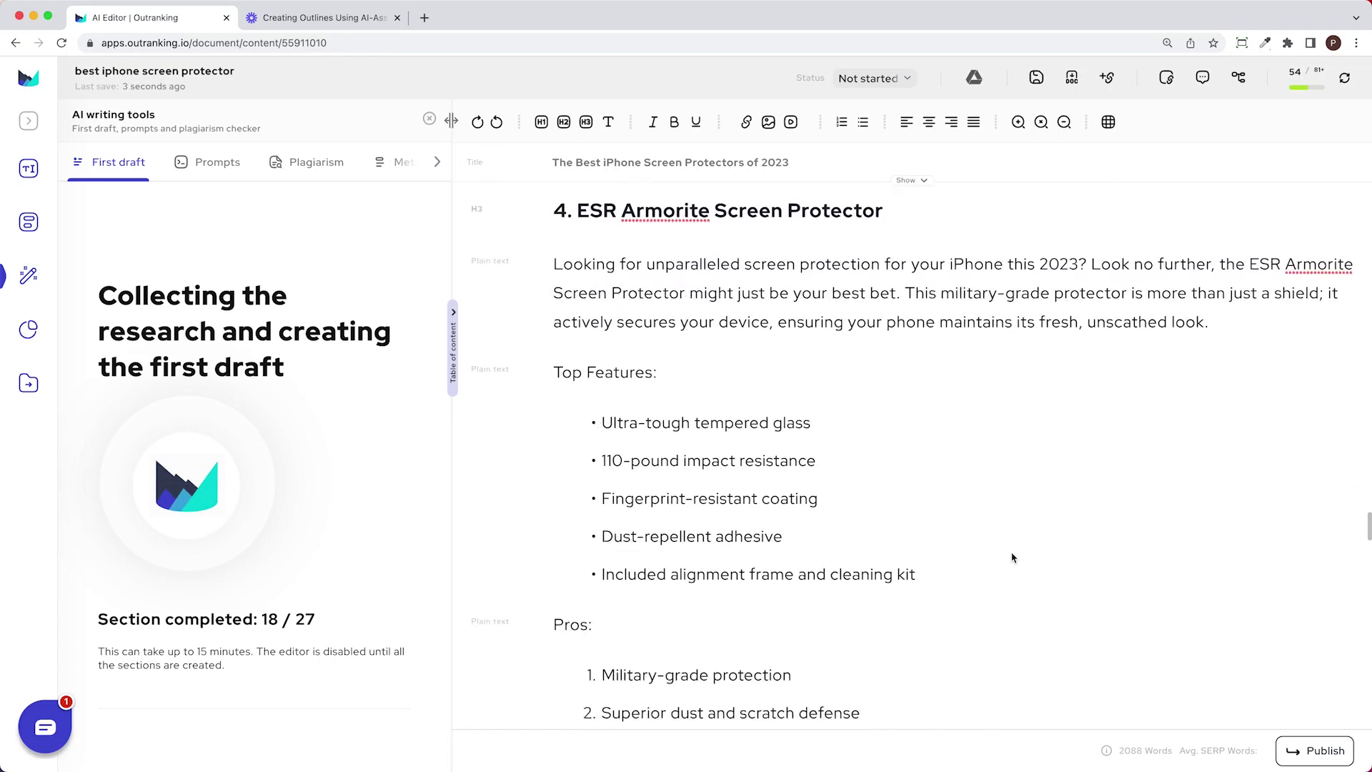
Highlight the completed-section counter as generation reaches 19 of 27 sections
scroll(1012, 557, down, 12)
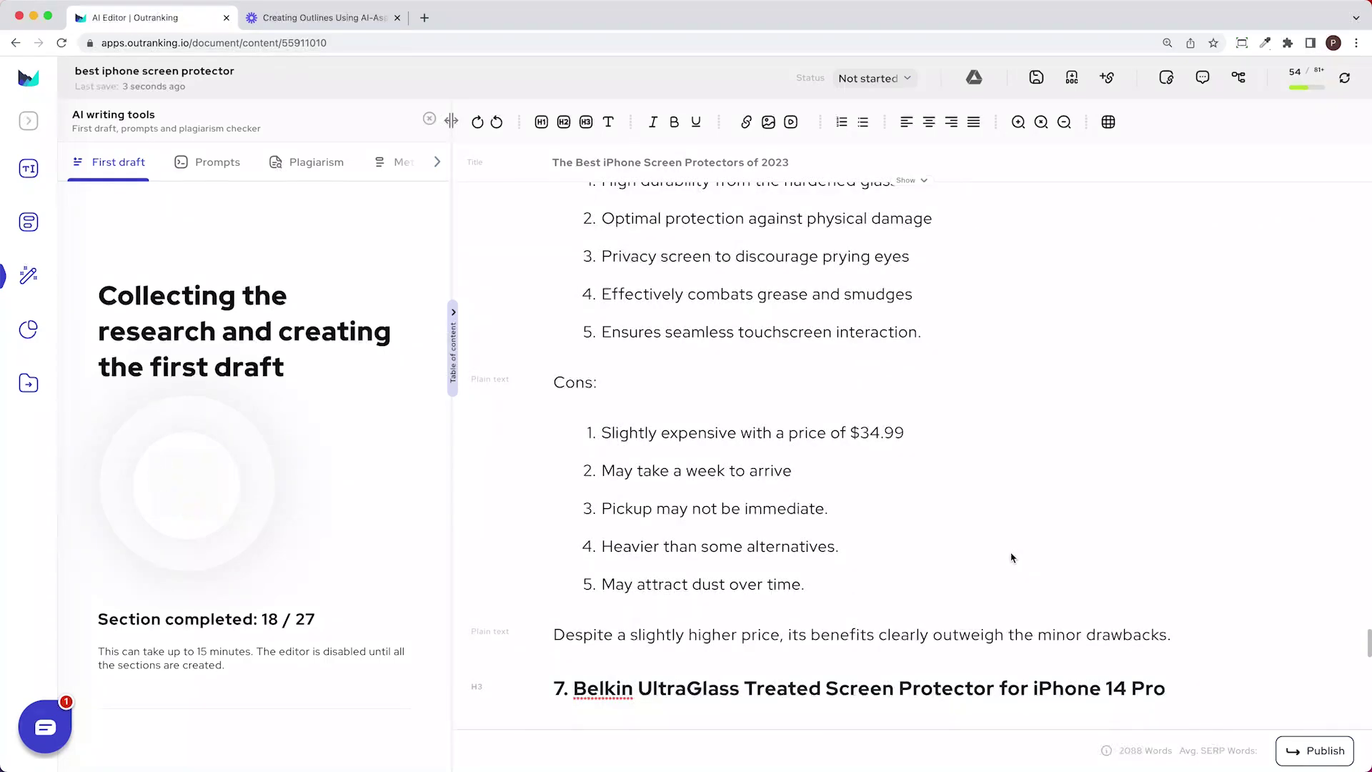
scroll(1012, 557, down, 5)
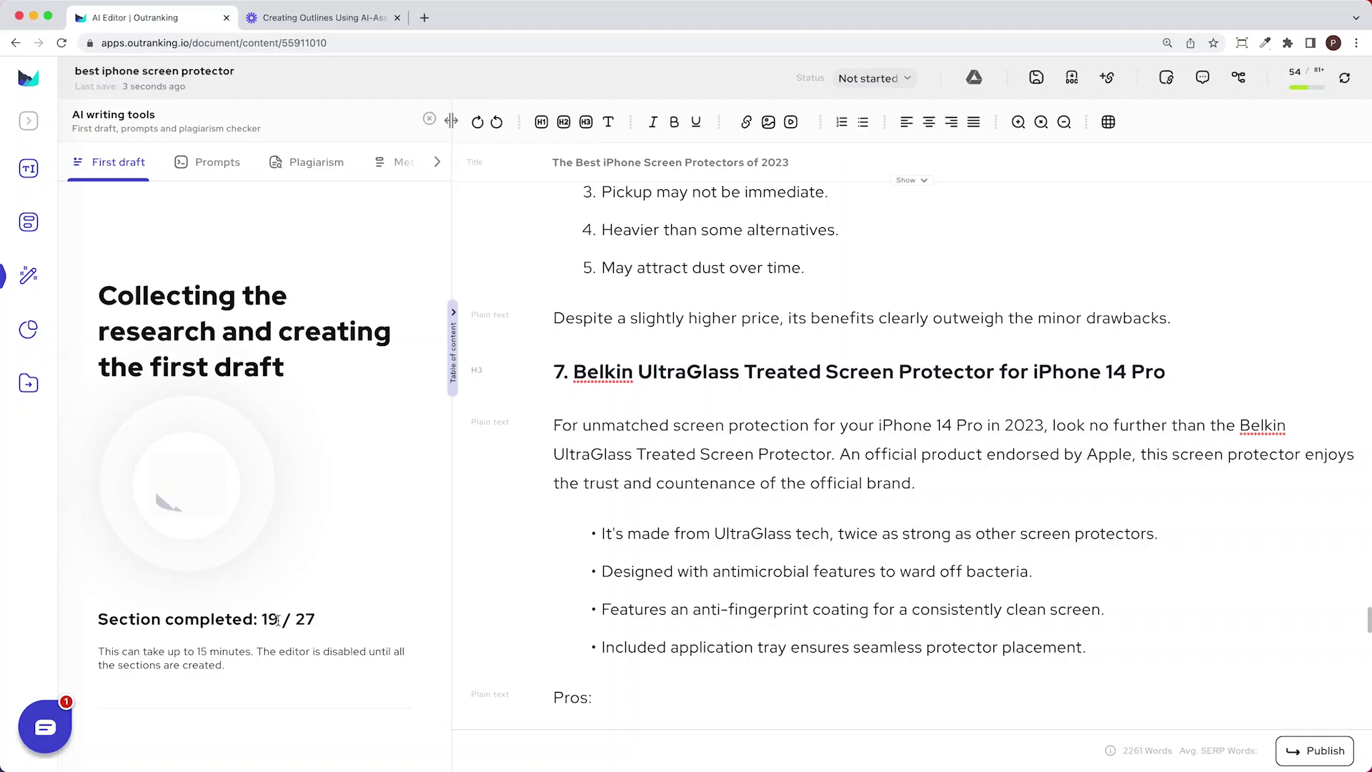
drag(279, 619, 262, 619)
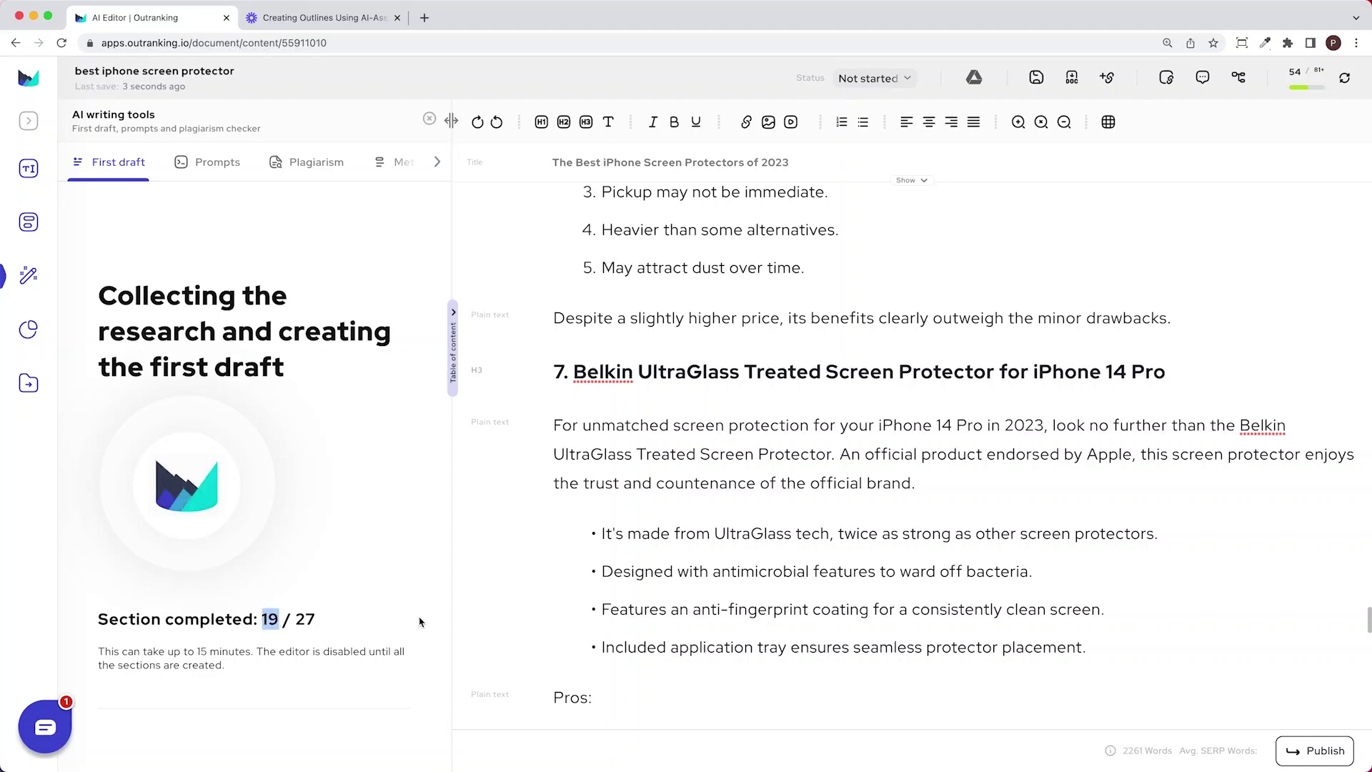
scroll(802, 637, down, 20)
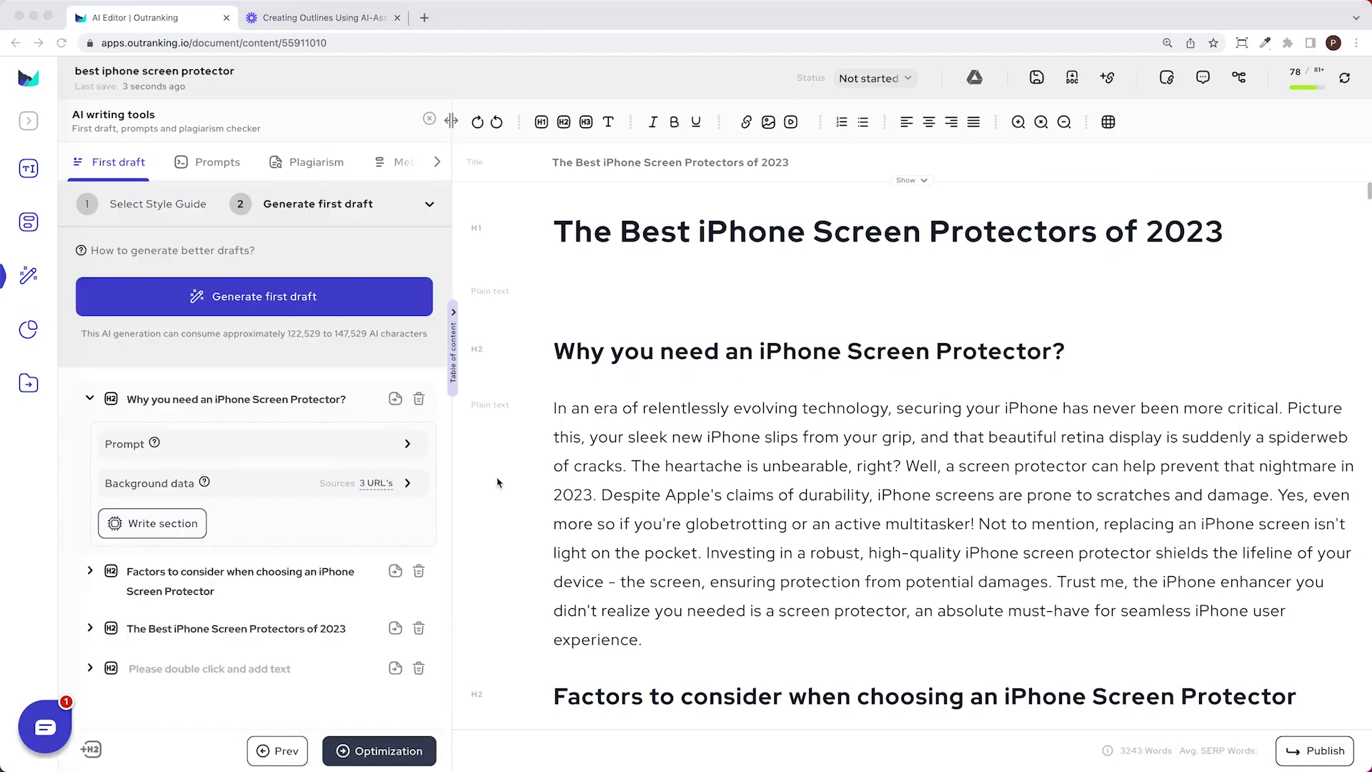
Review the finished 3243-word draft and highlight its 78 score against the 81+ target
click(498, 483)
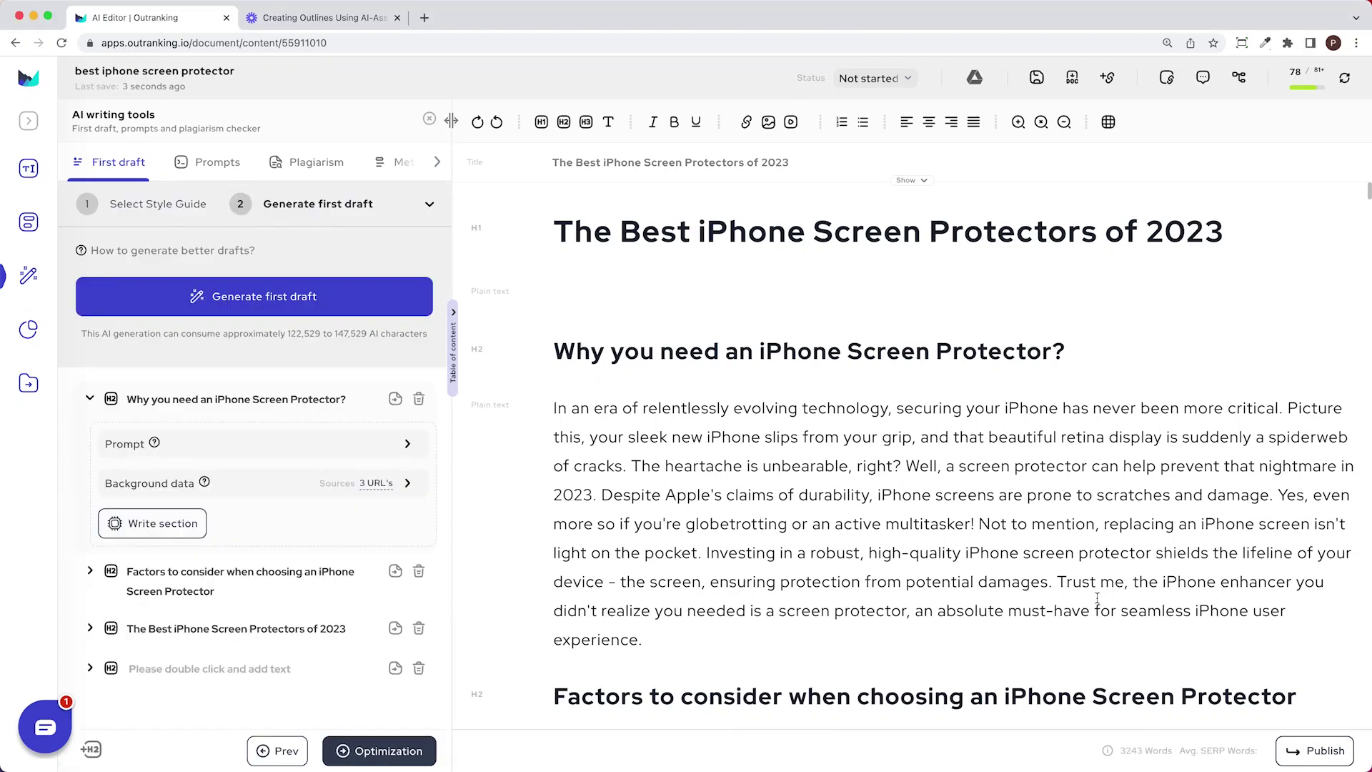
scroll(1098, 597, down, 15)
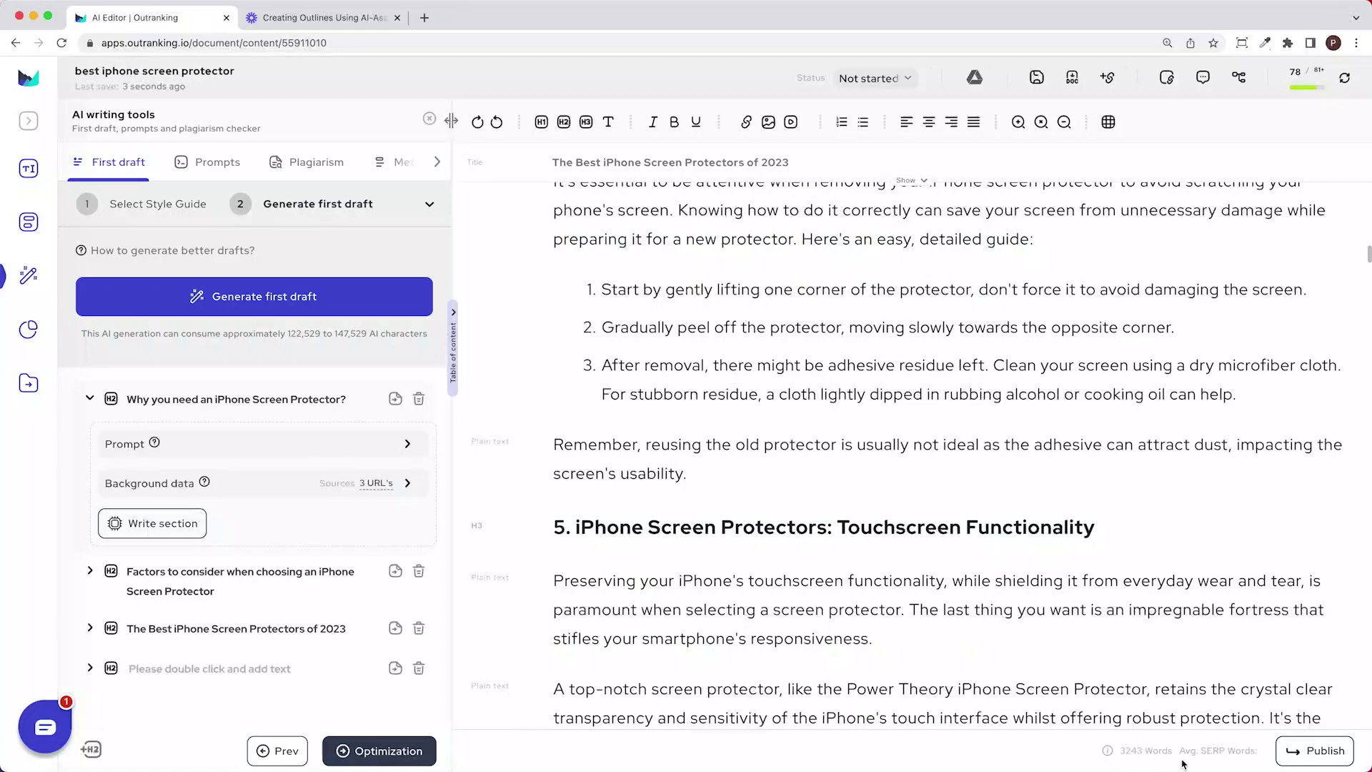
scroll(1053, 595, down, 10)
scroll(1052, 595, down, 15)
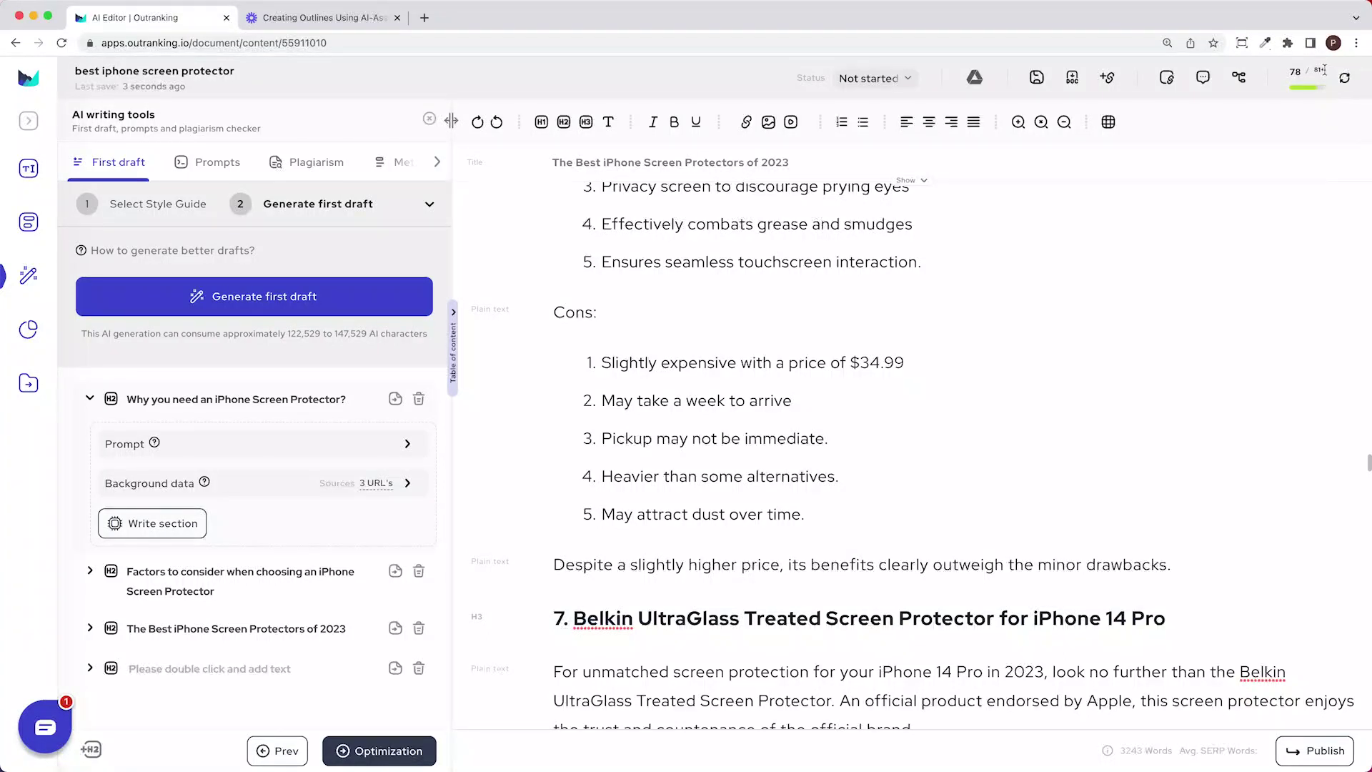
drag(1320, 70, 1314, 74)
drag(1304, 72, 1278, 79)
scroll(1017, 315, up, 20)
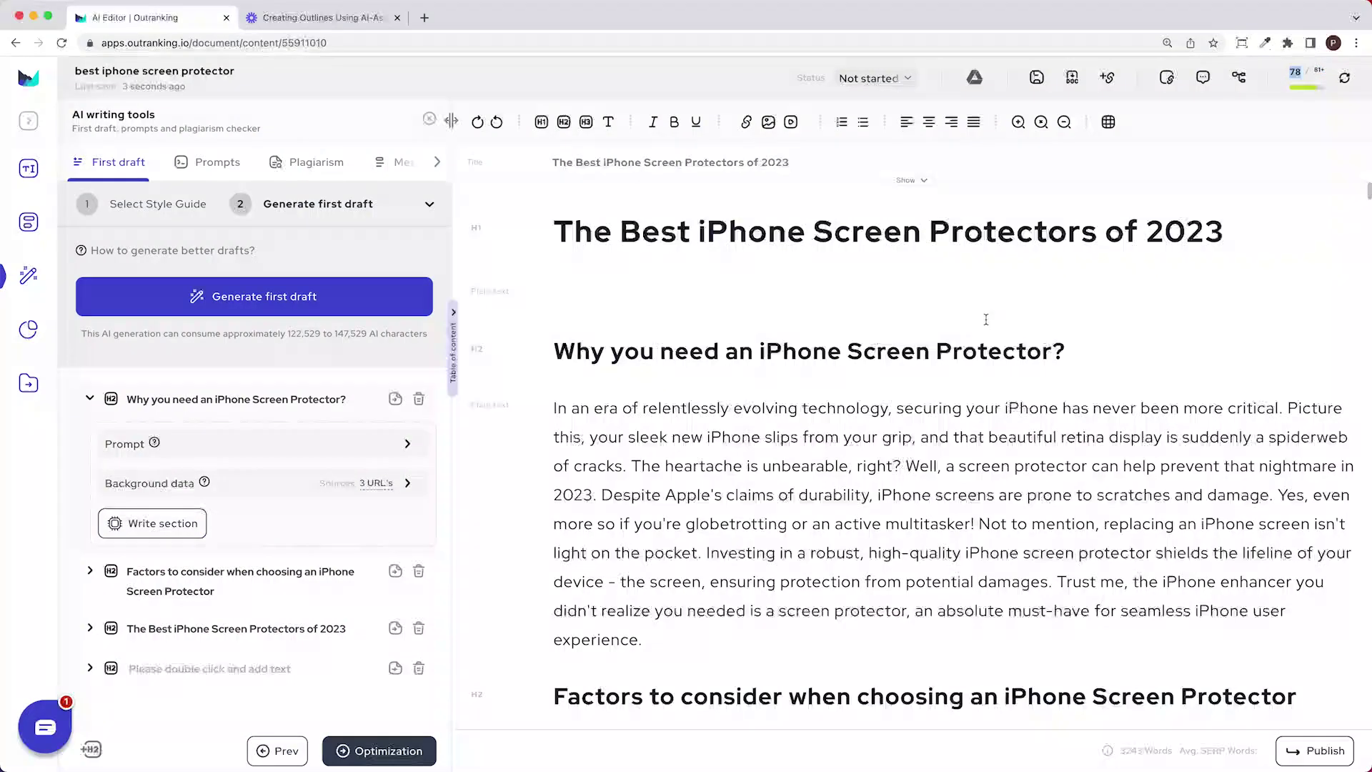